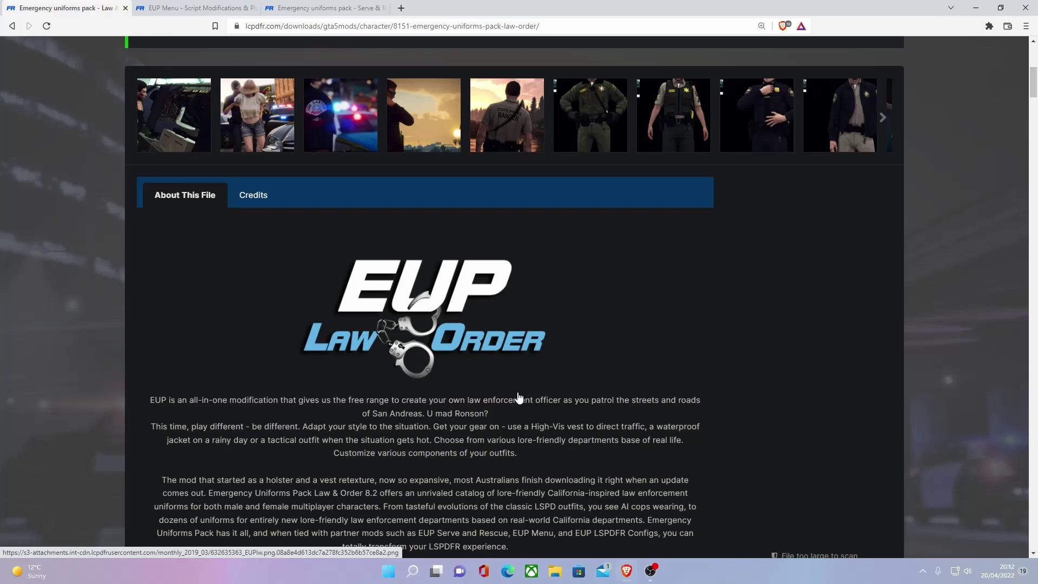
scroll(518, 398, "up", 4)
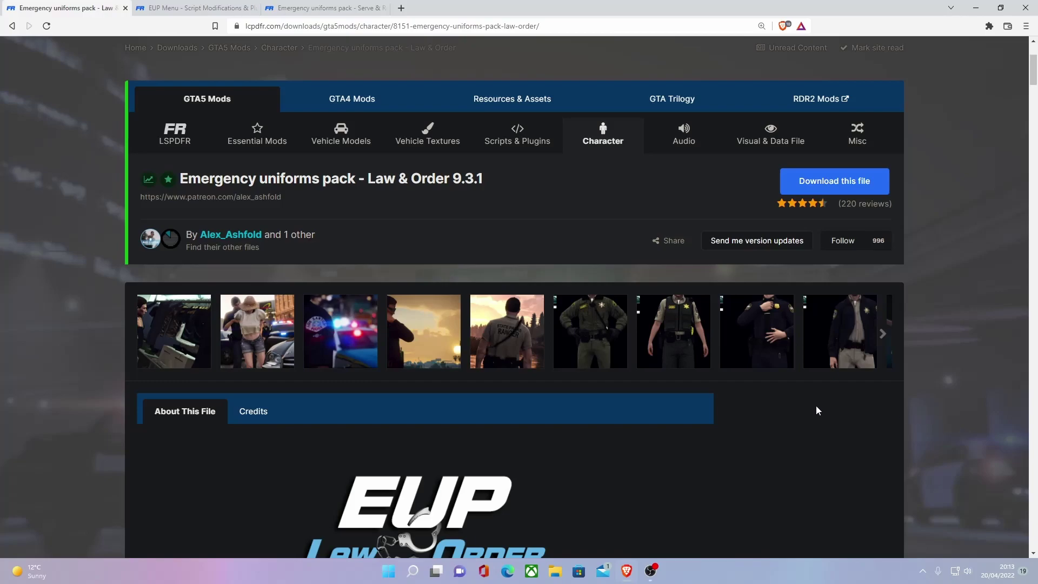
scroll(797, 380, "down", 1)
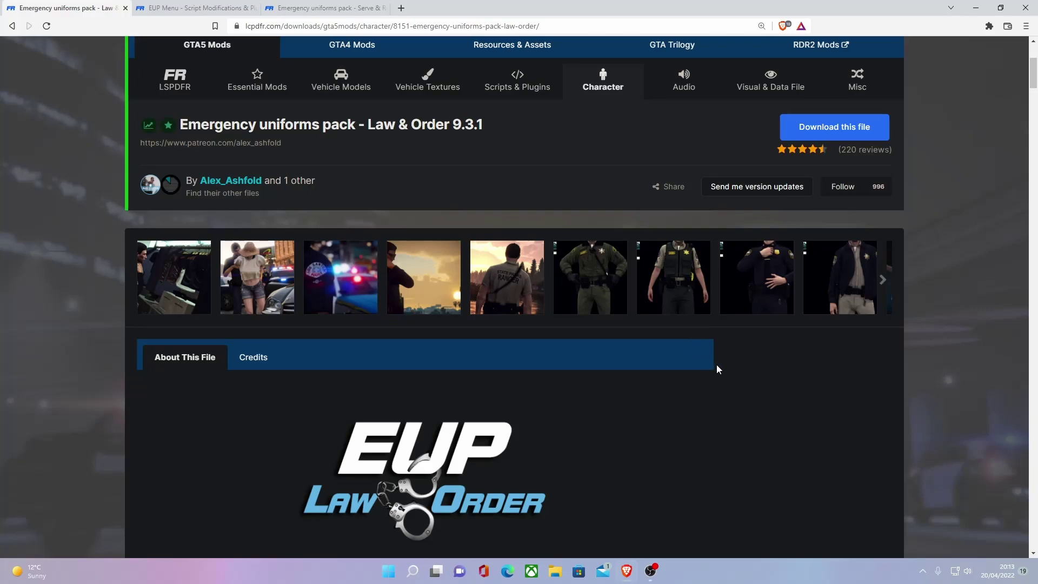
scroll(716, 365, "down", 9)
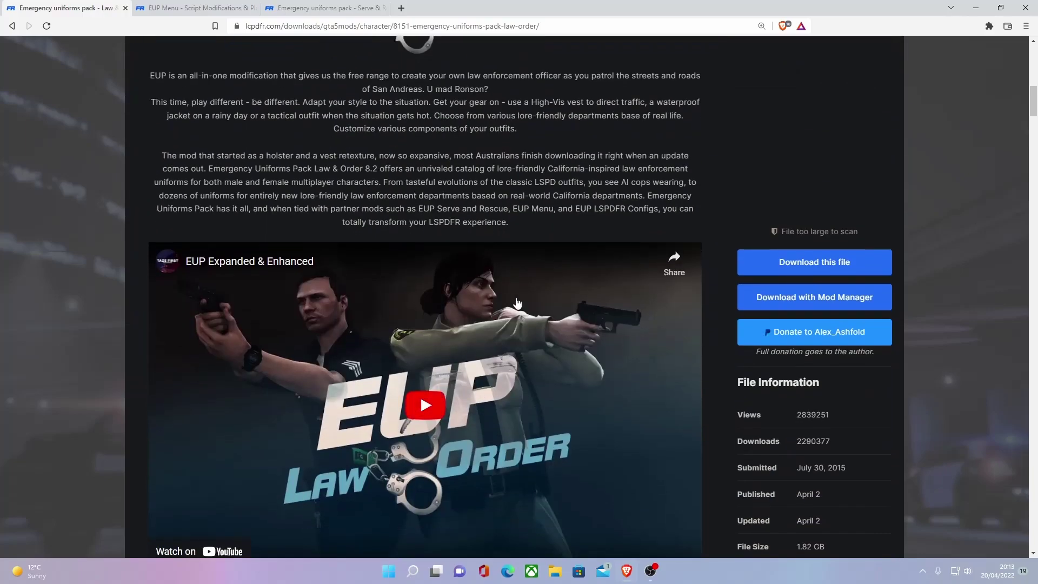
left_click(785, 265)
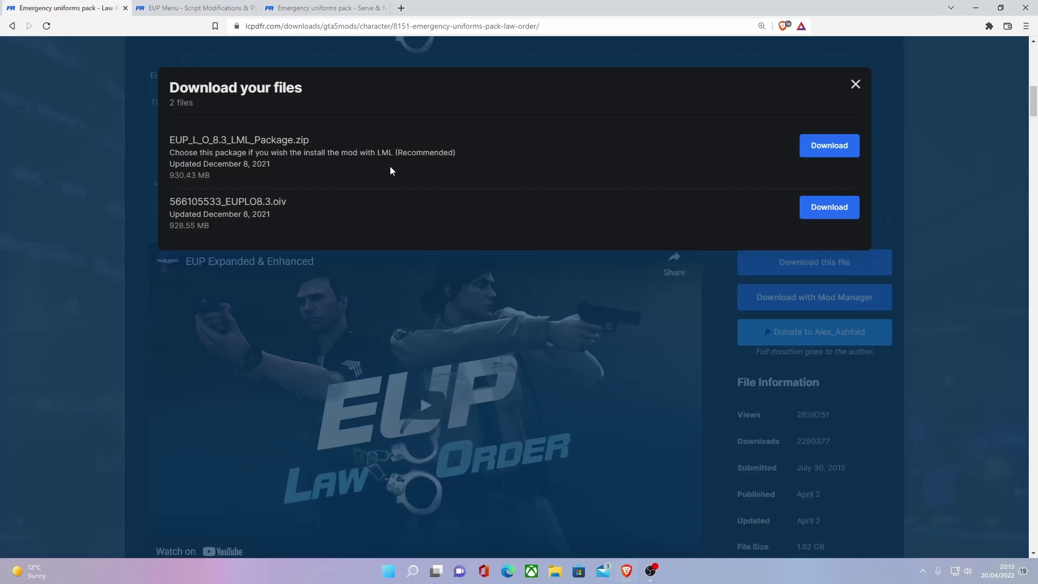
left_click(817, 212)
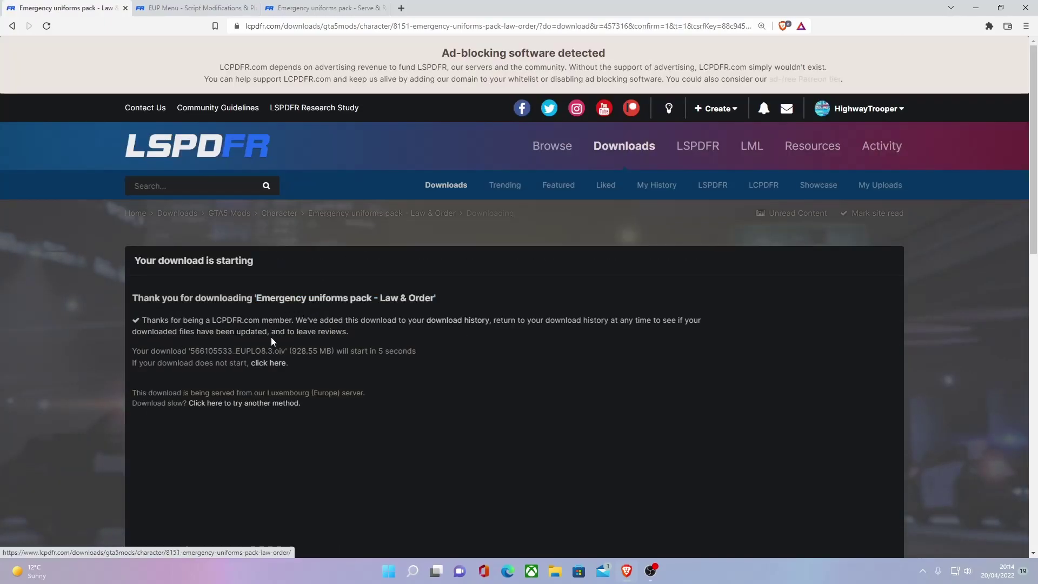
left_click(271, 362)
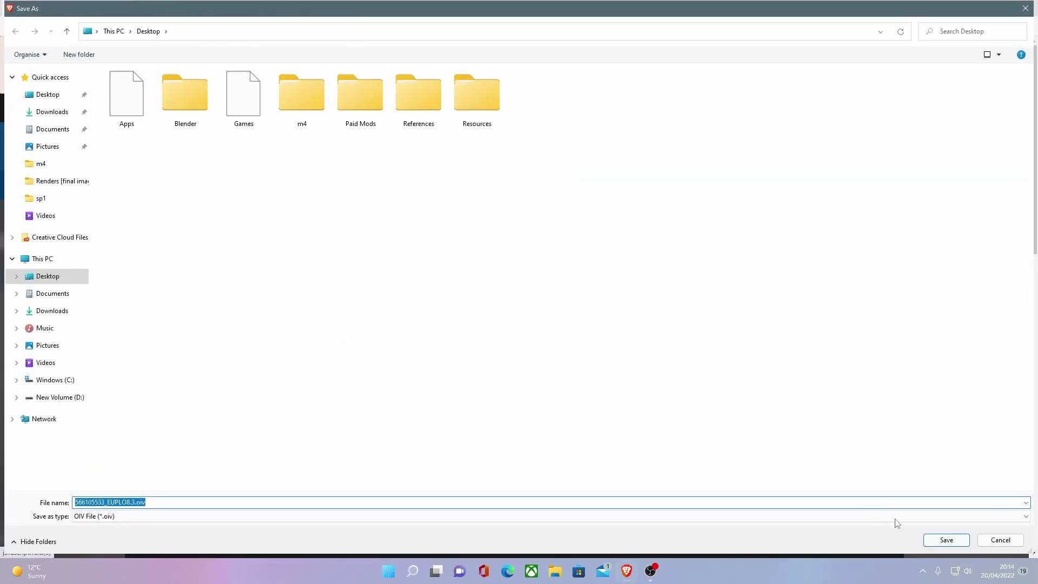
left_click(945, 541)
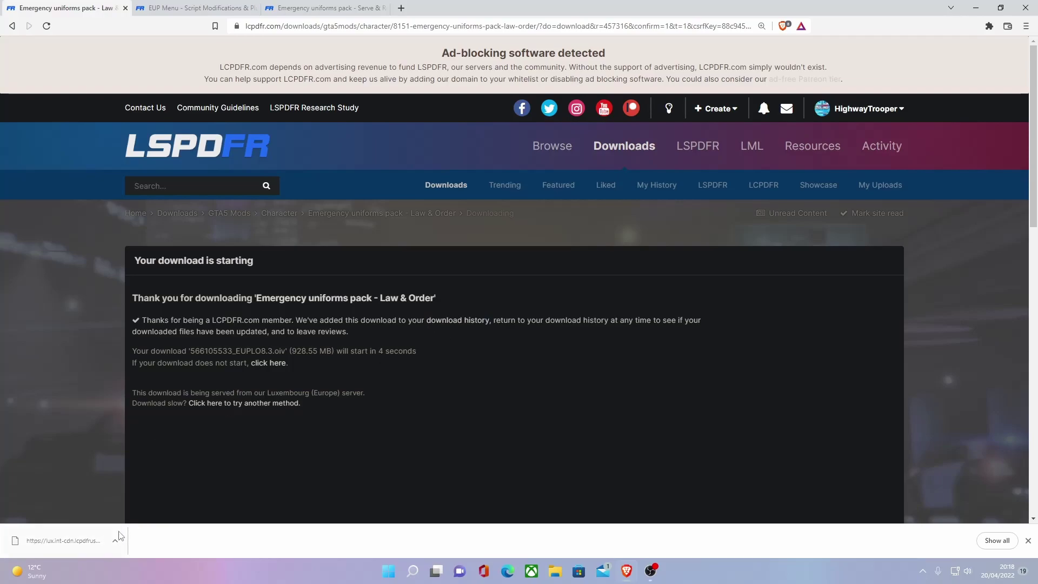
left_click(115, 541)
left_click(151, 502)
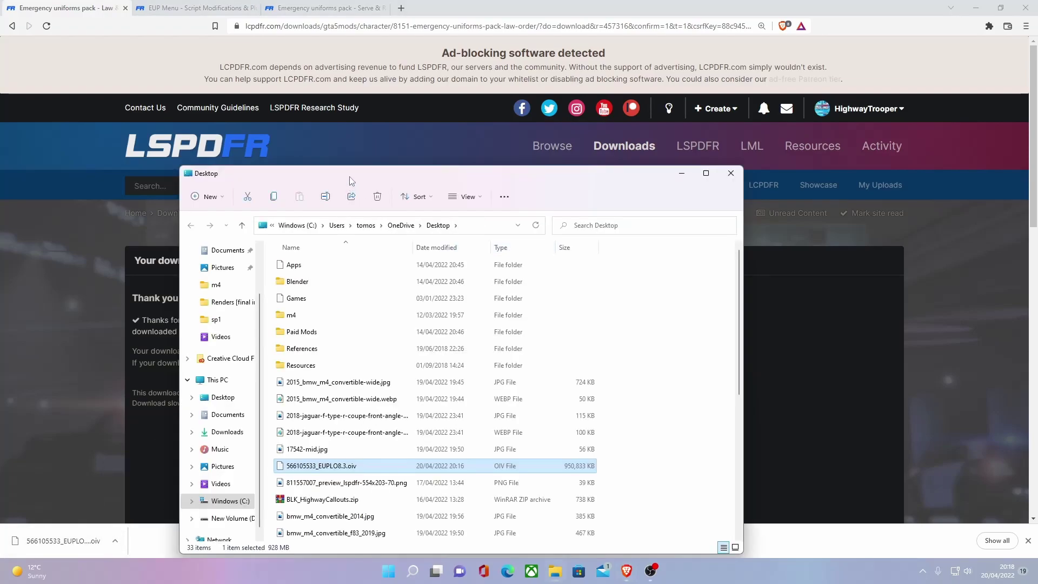
left_click_drag(351, 180, 267, 102)
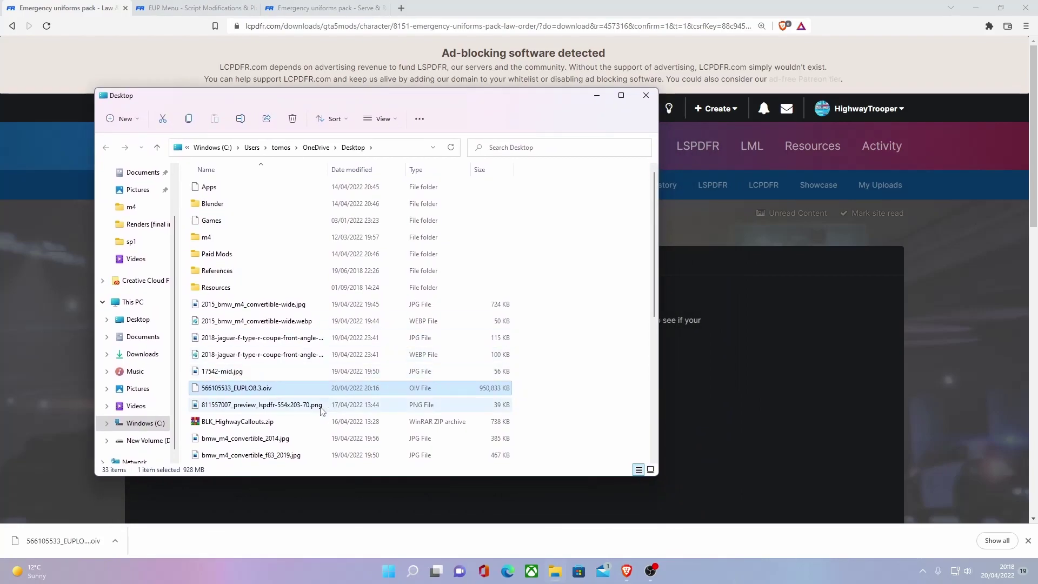
scroll(303, 373, "down", 3)
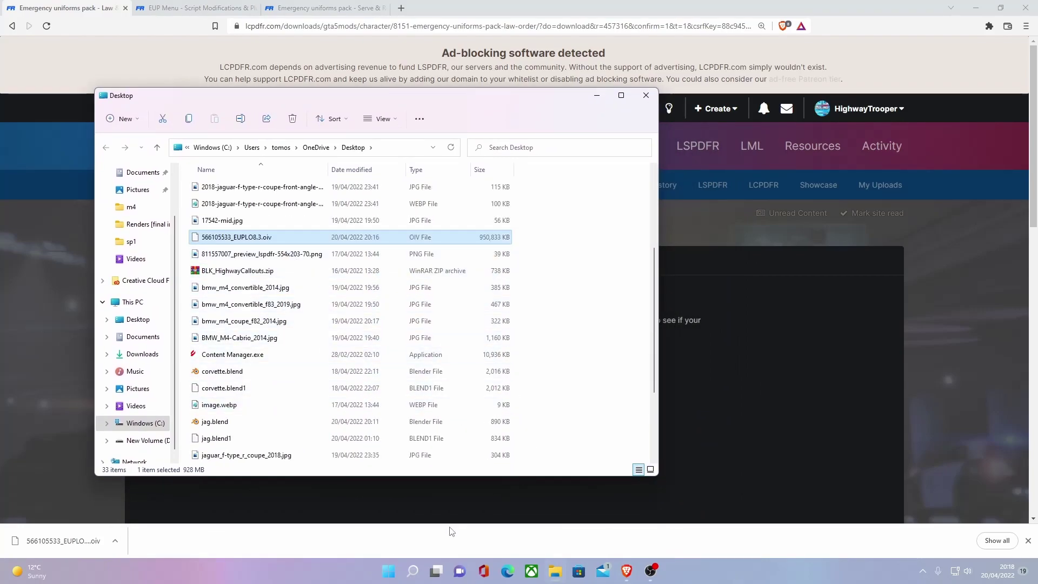
left_click(413, 571)
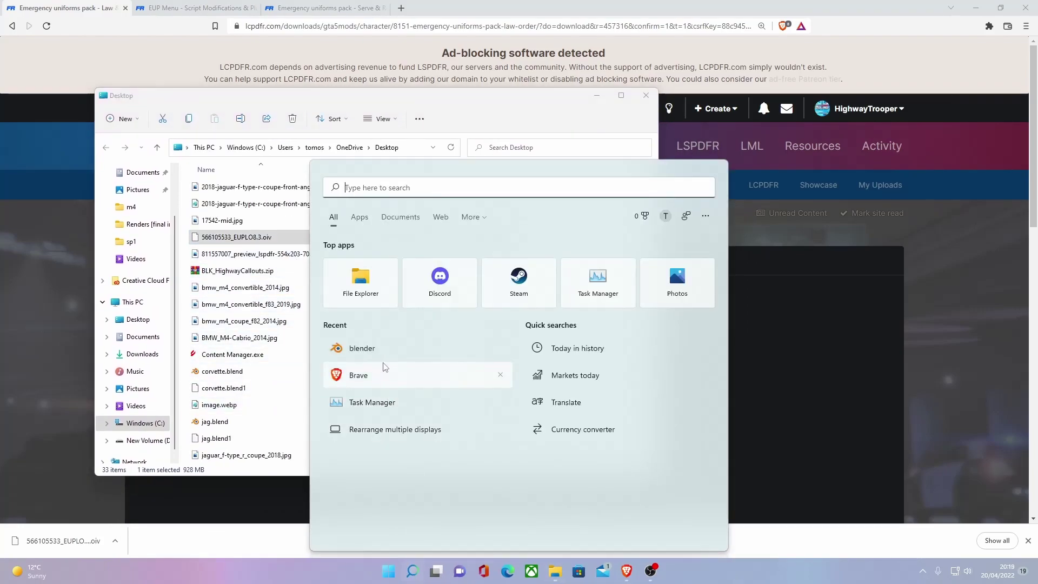
type("op")
left_click(566, 352)
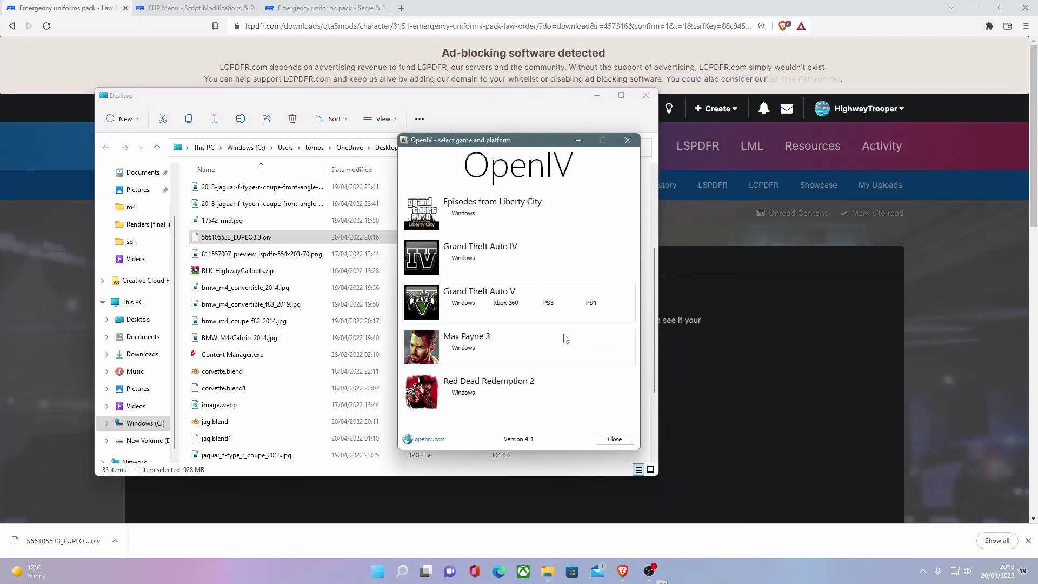
left_click(469, 304)
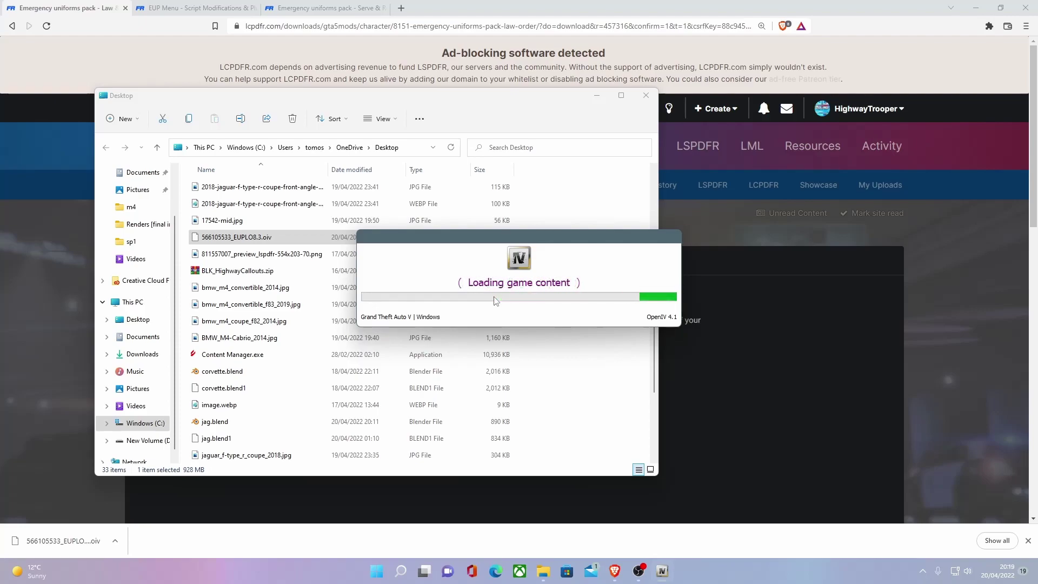
left_click_drag(358, 91, 646, 183)
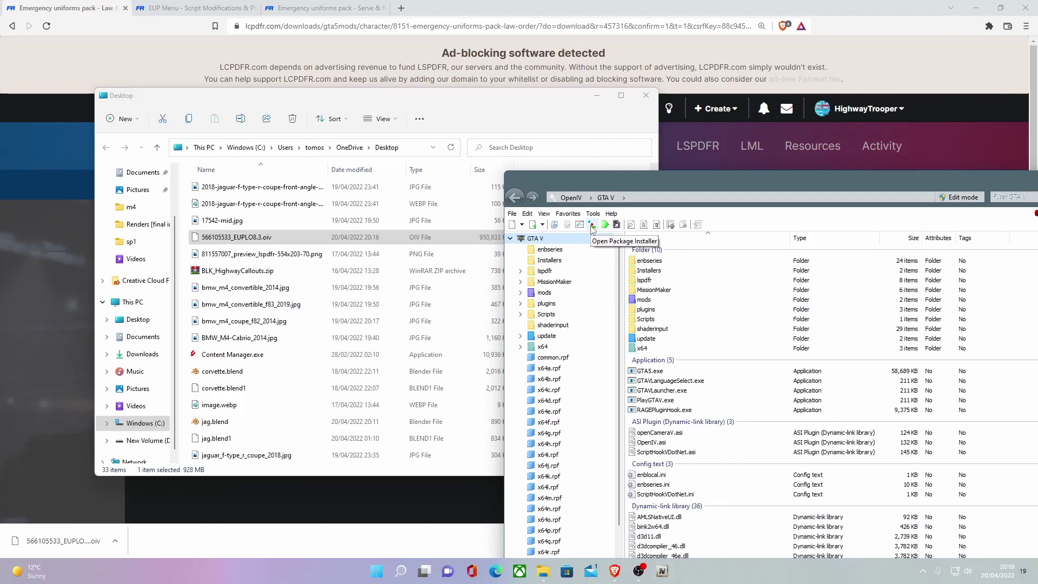
left_click(592, 226)
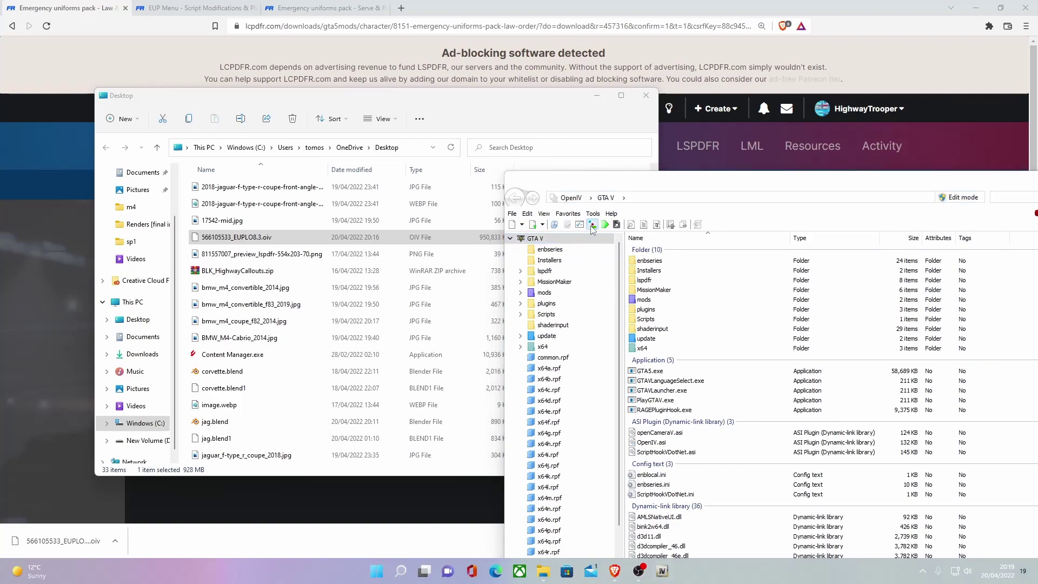
left_click_drag(259, 238, 545, 299)
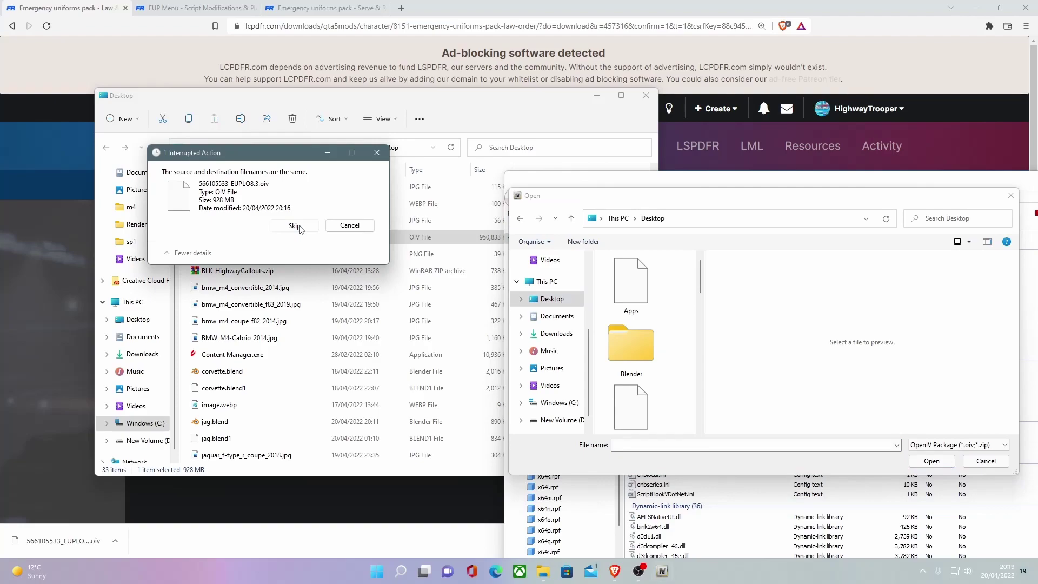
left_click(299, 225)
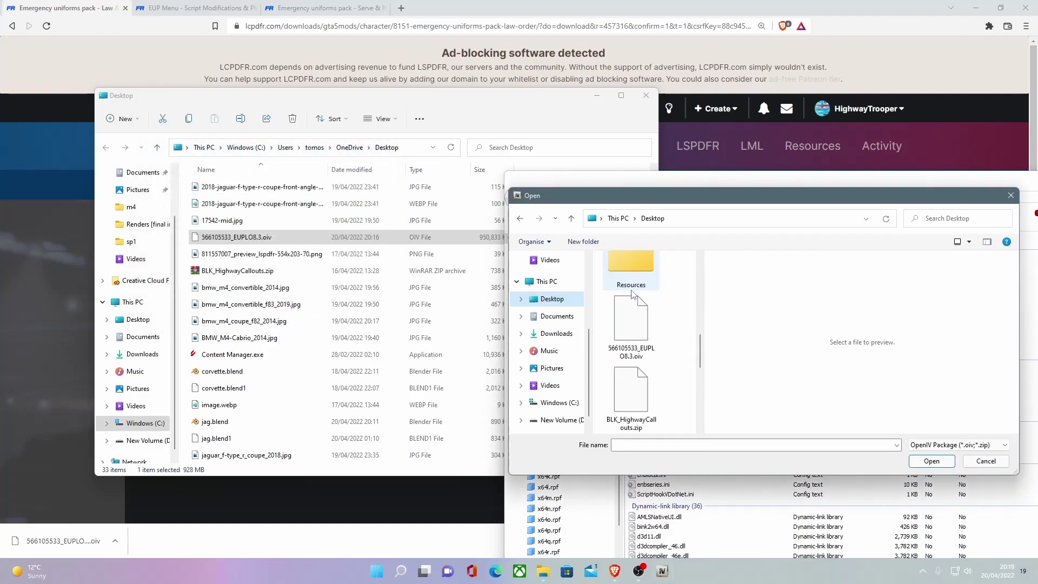
scroll(643, 323, "down", 2)
scroll(644, 323, "up", 3)
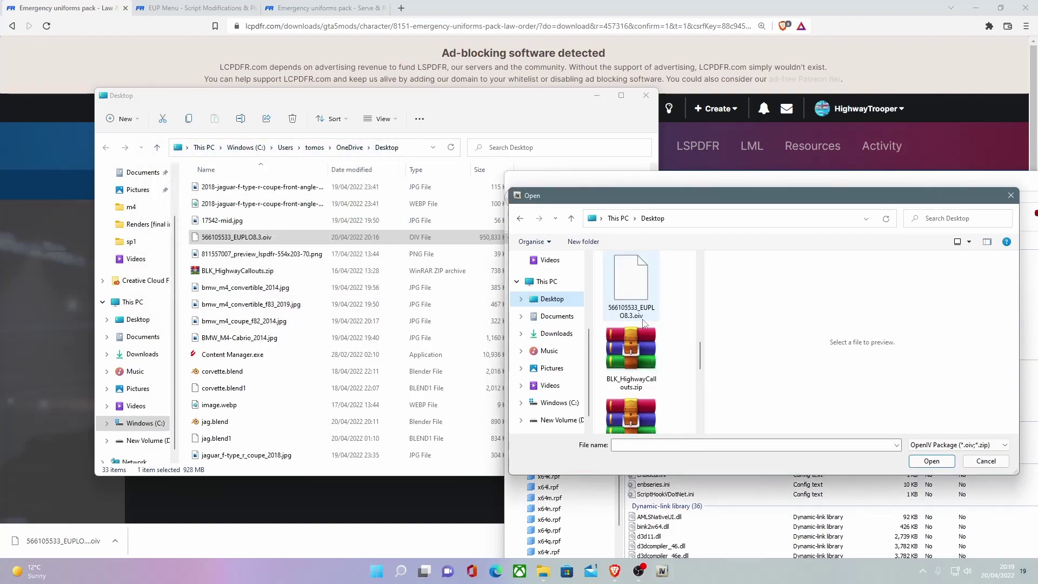
left_click(642, 388)
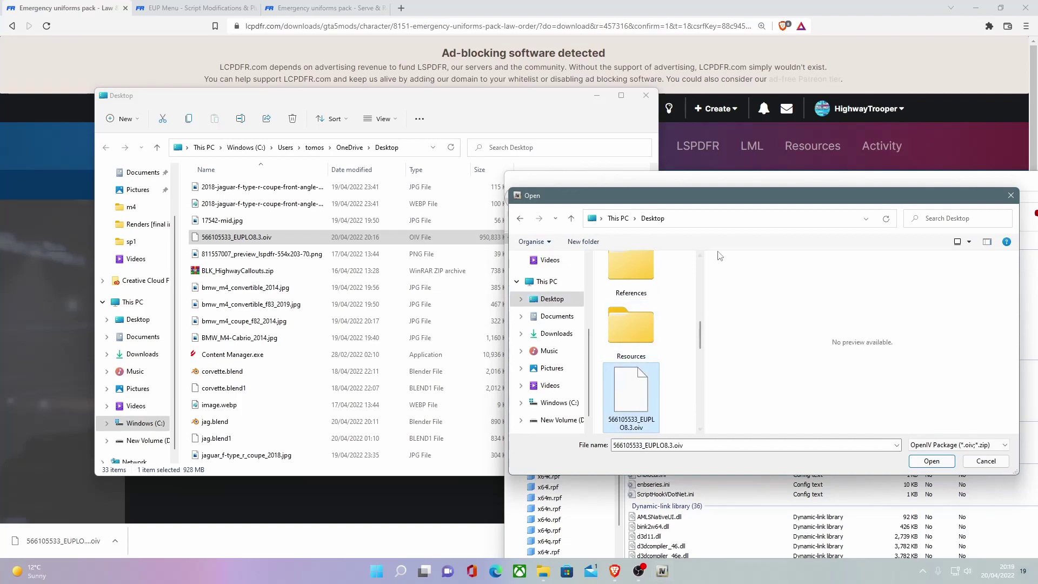
left_click(931, 460)
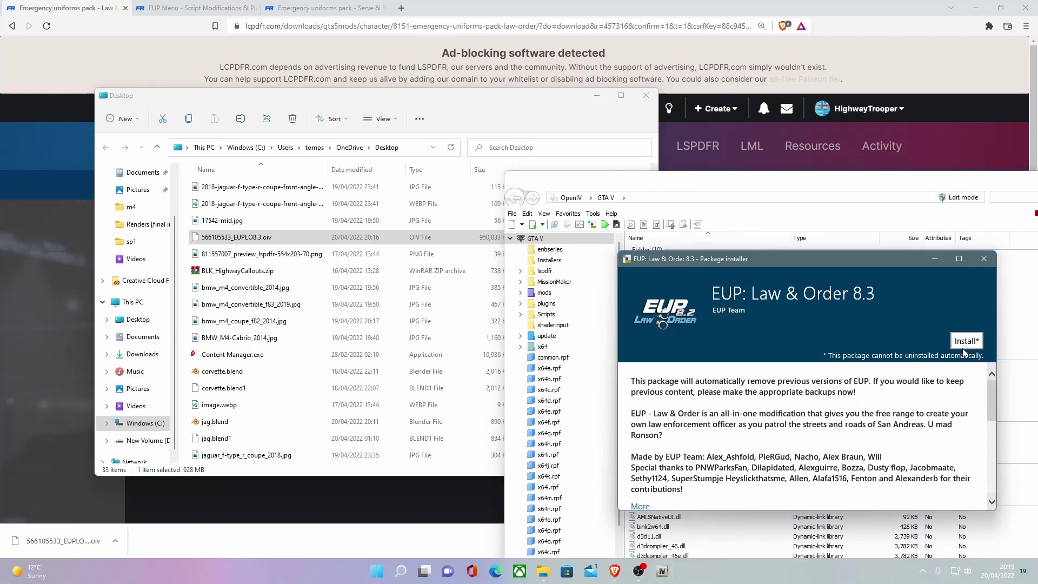
left_click(966, 342)
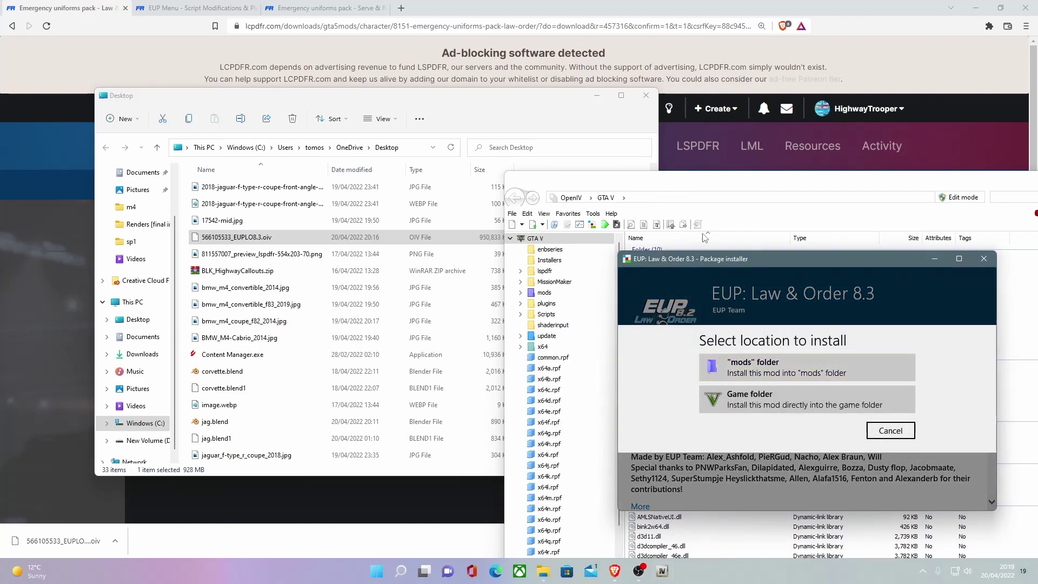
left_click(889, 436)
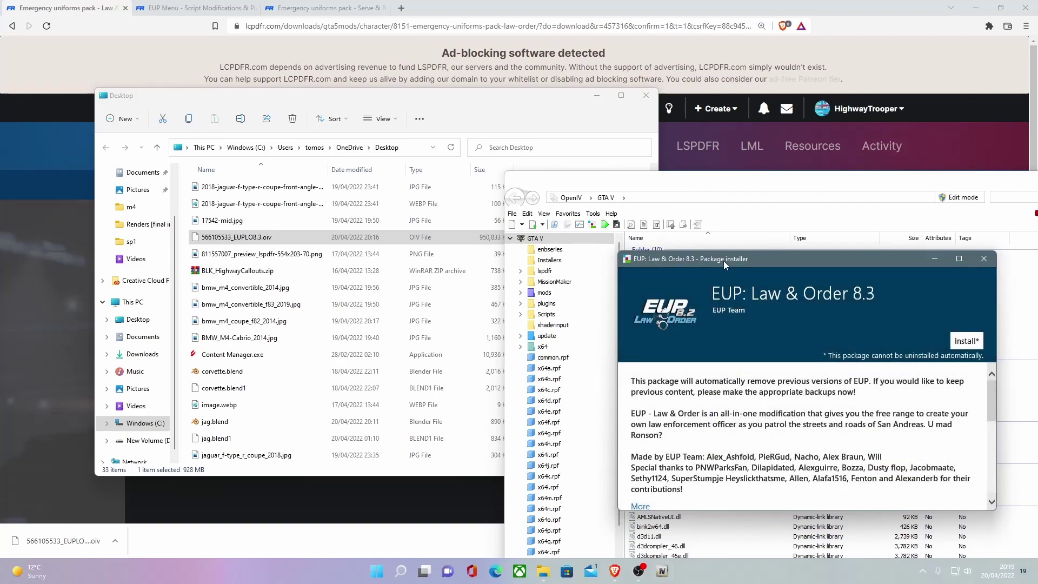
left_click_drag(723, 260, 453, 206)
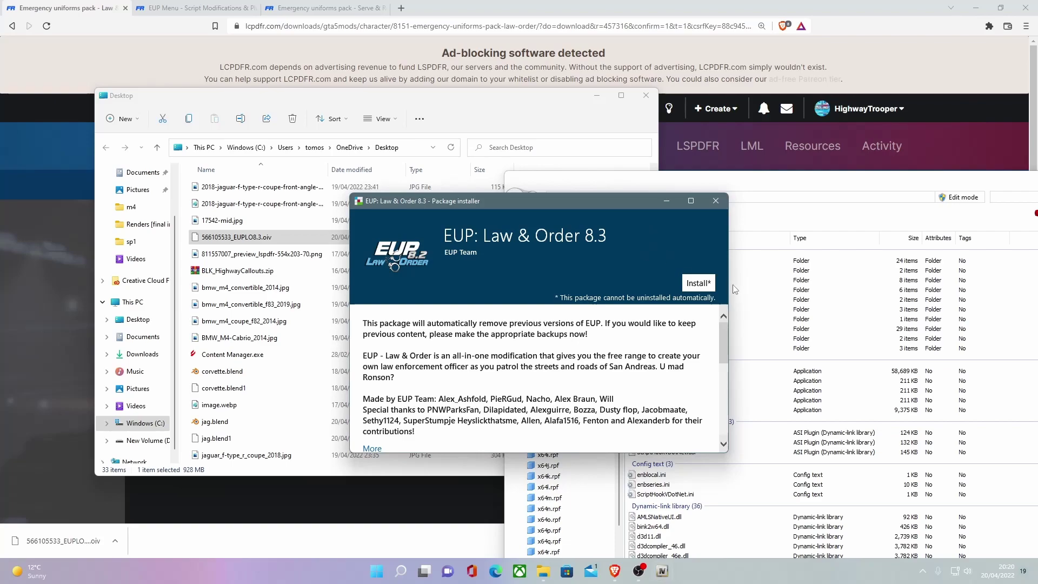
left_click(699, 282)
left_click(510, 315)
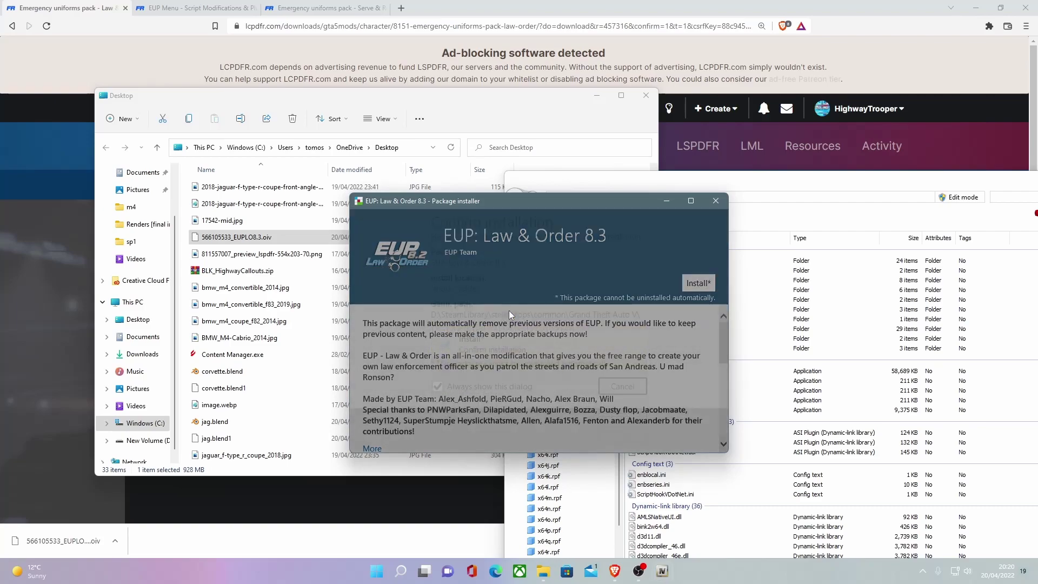
left_click(509, 373)
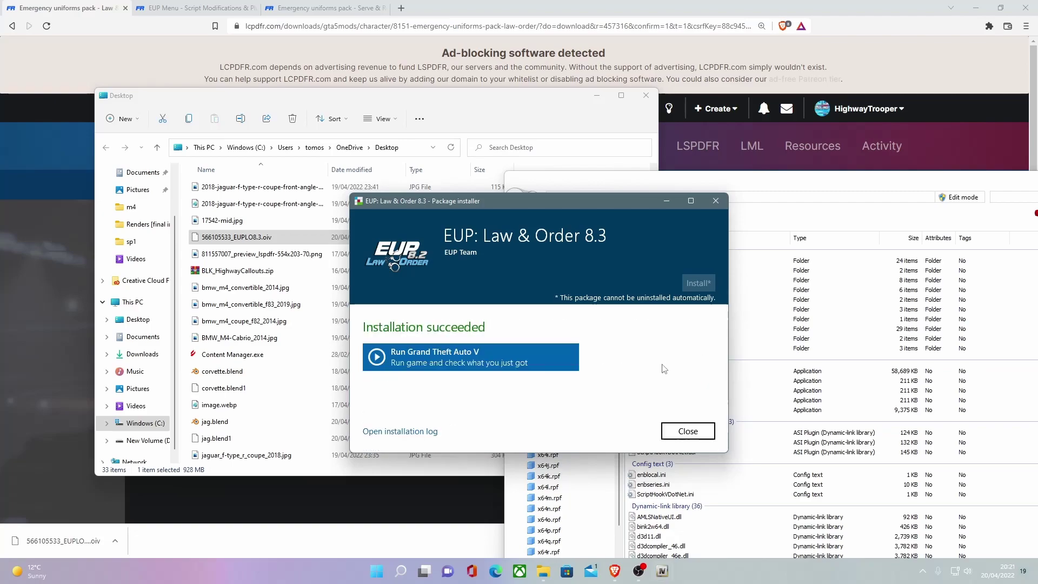
left_click(693, 431)
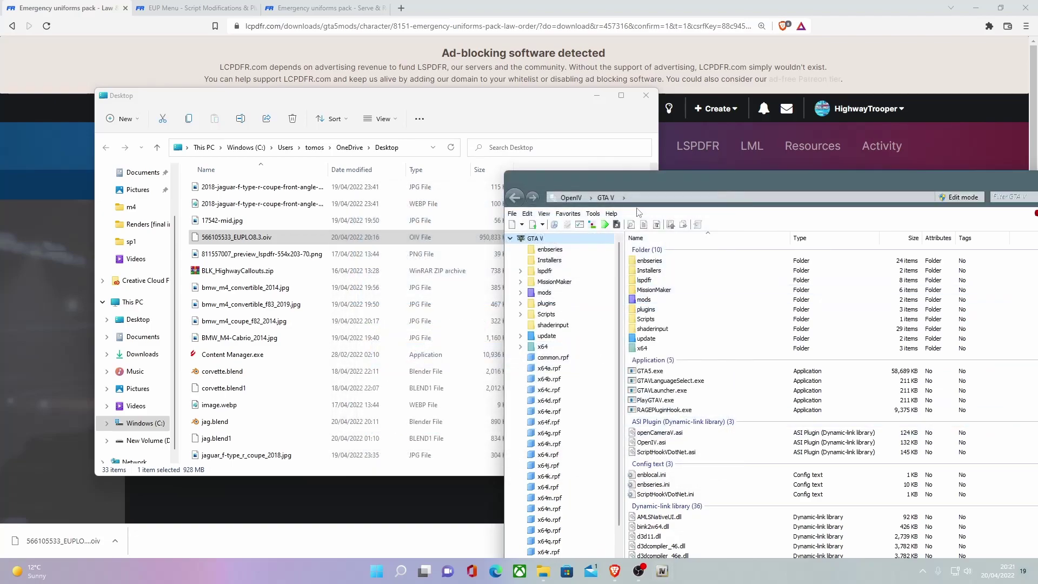
left_click_drag(656, 185, 581, 154)
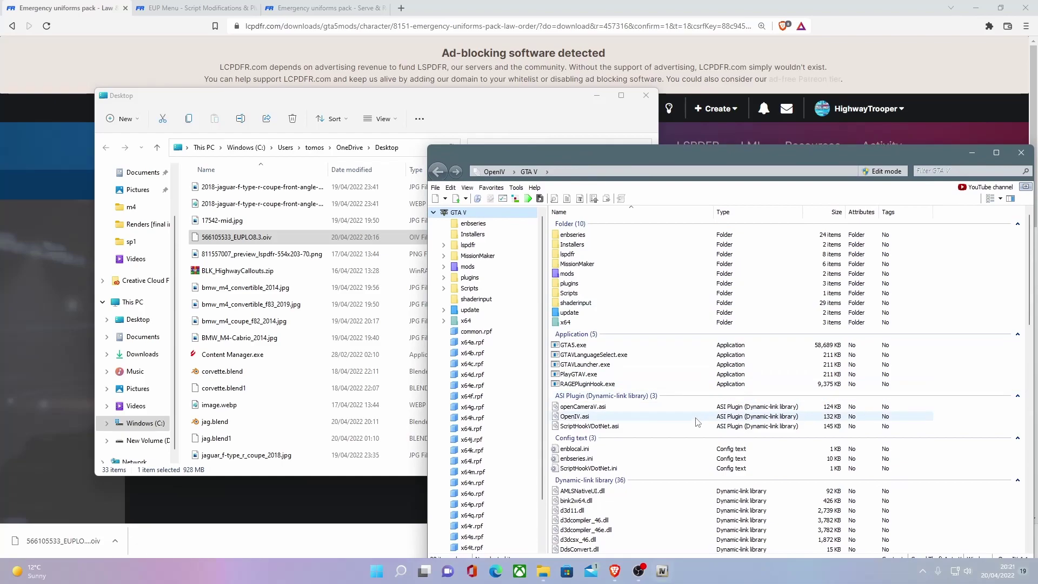
left_click(385, 99)
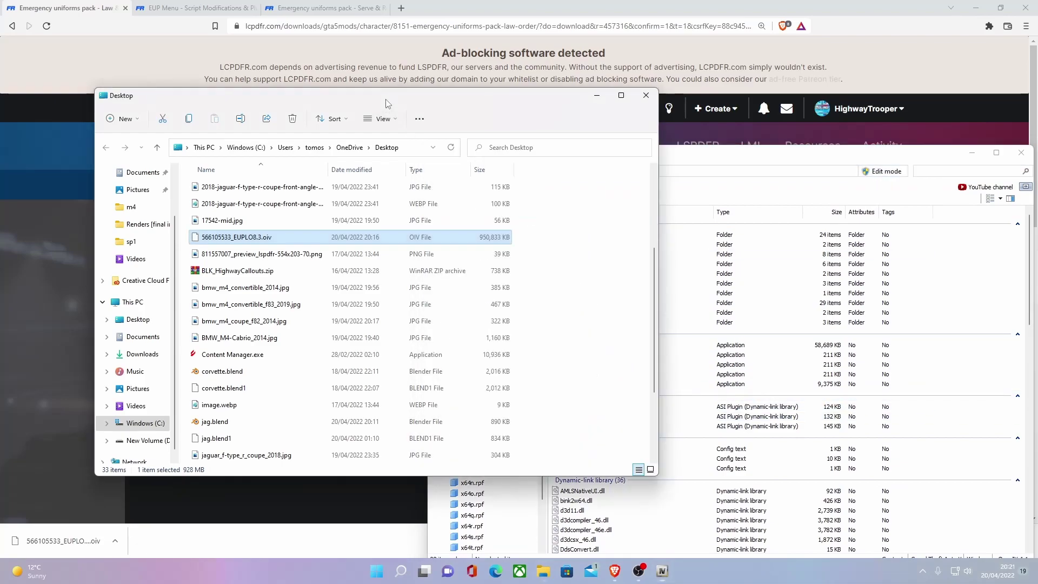
left_click(597, 96)
left_click(366, 254)
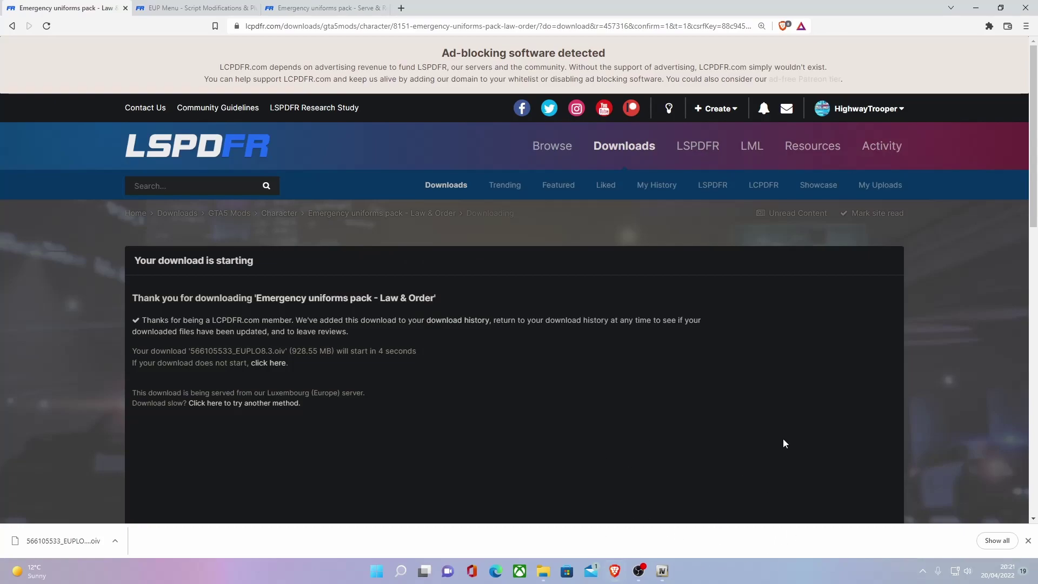
left_click(192, 8)
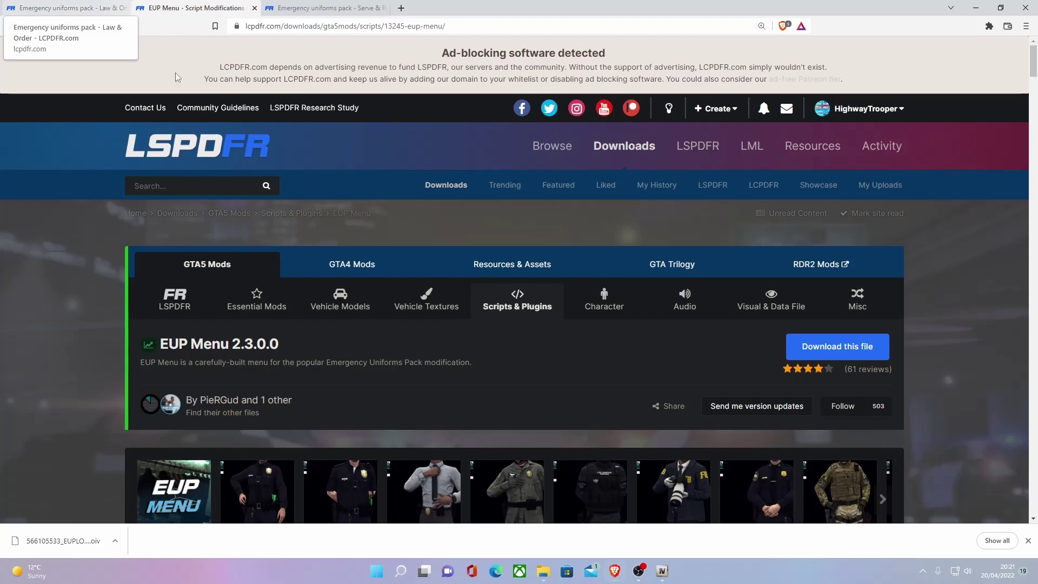
scroll(336, 265, "down", 4)
scroll(337, 264, "down", 9)
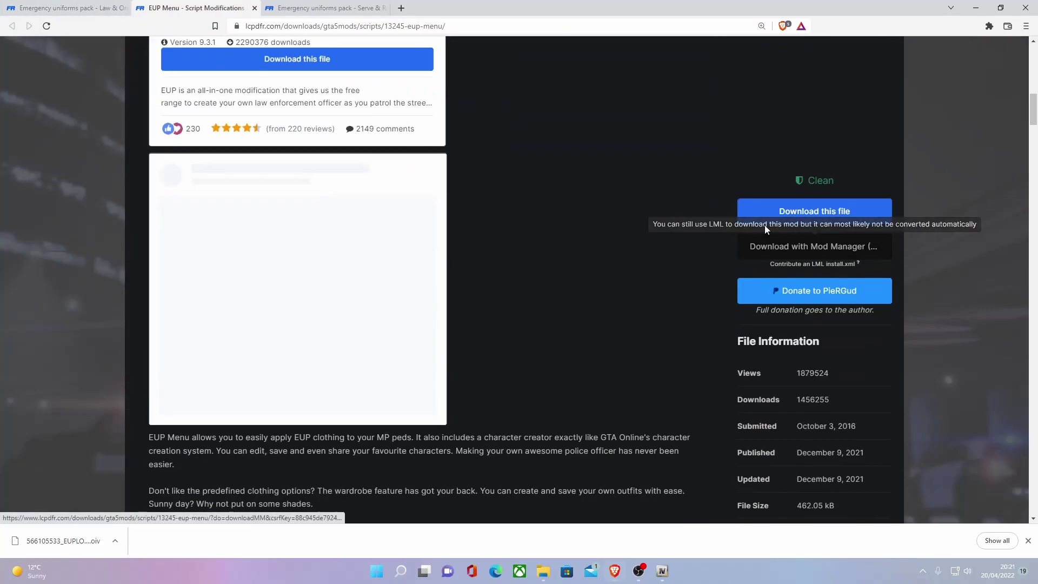
left_click(784, 211)
left_click(822, 226)
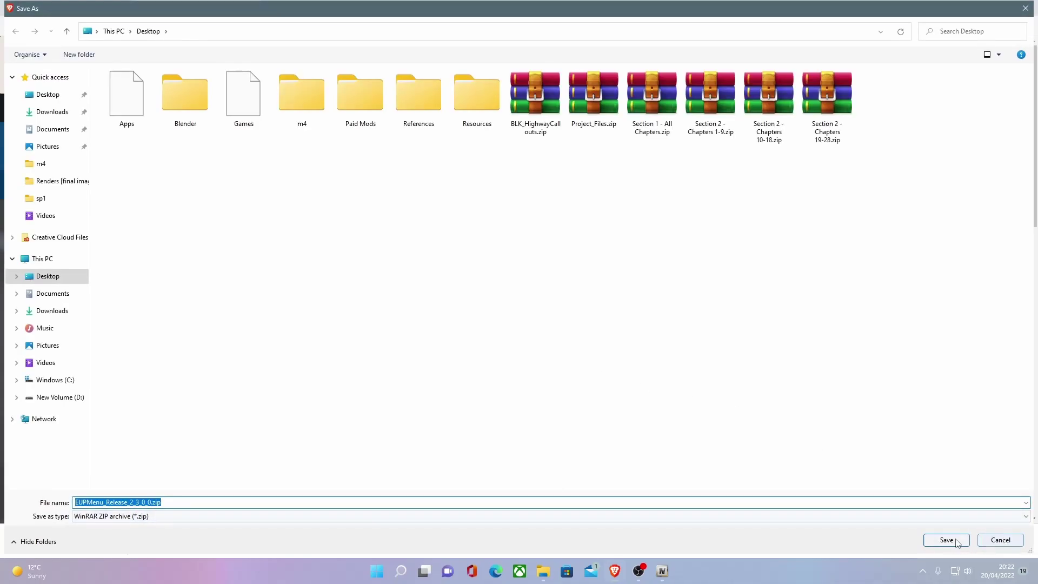
left_click(956, 541)
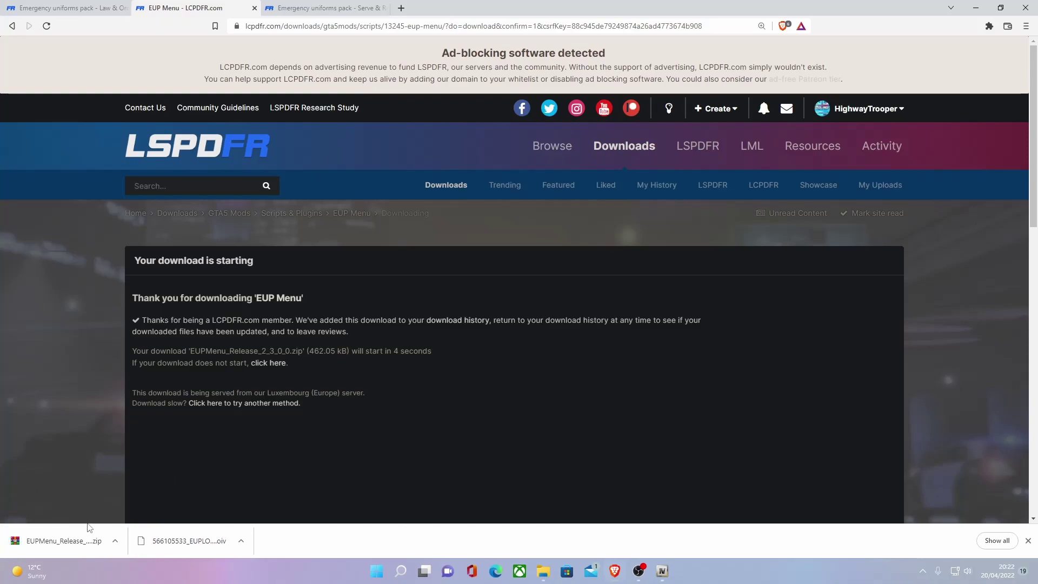
left_click(115, 541)
left_click(121, 466)
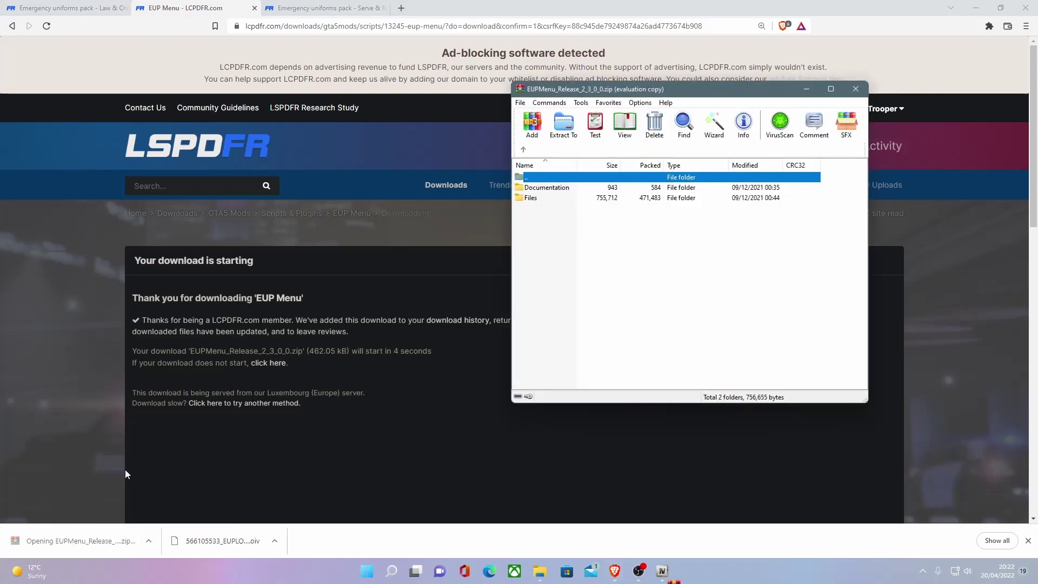
double_click(529, 200)
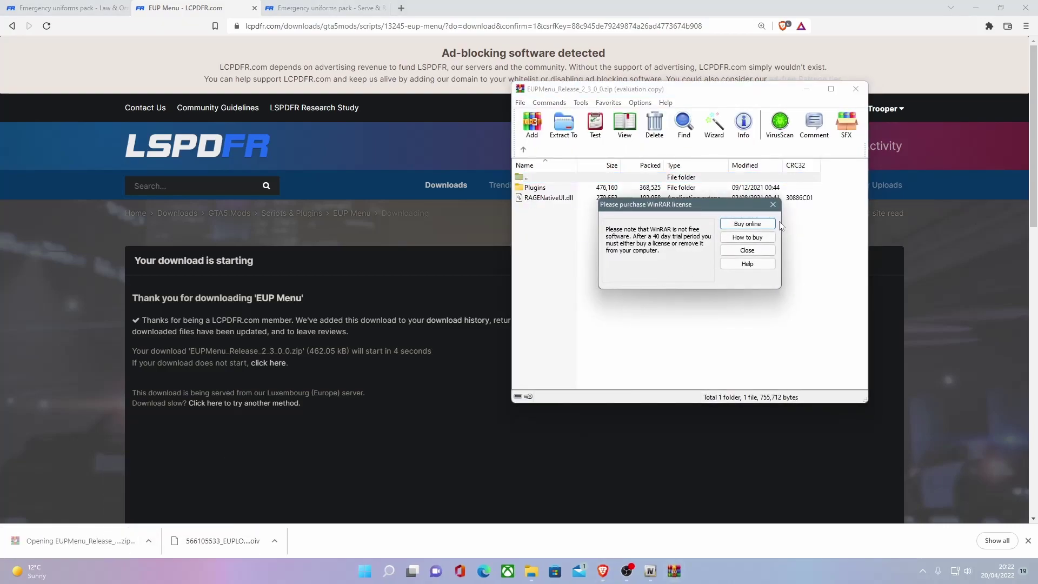
left_click(716, 250)
left_click(536, 188)
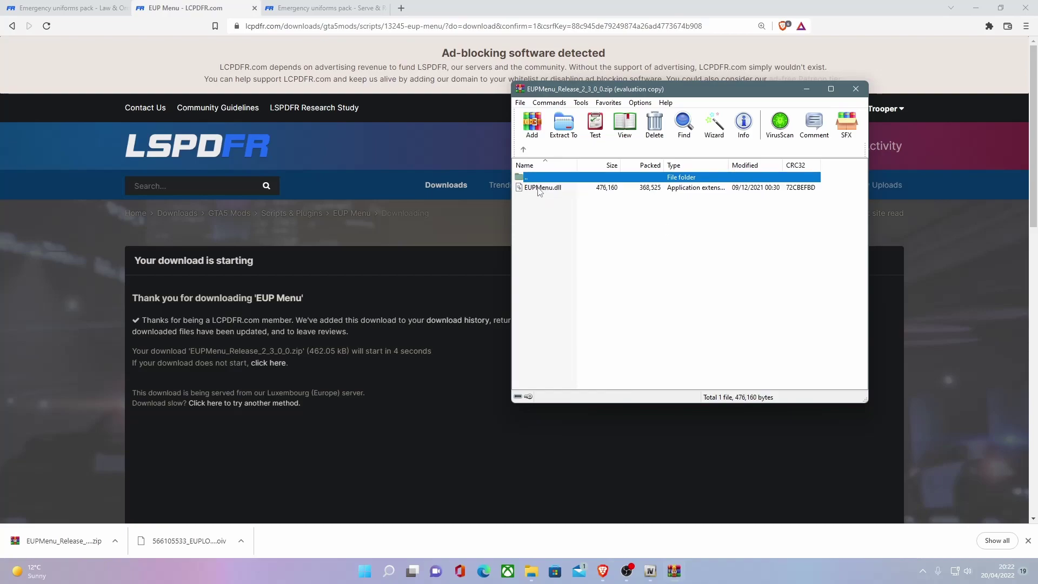
left_click_drag(575, 92, 588, 151)
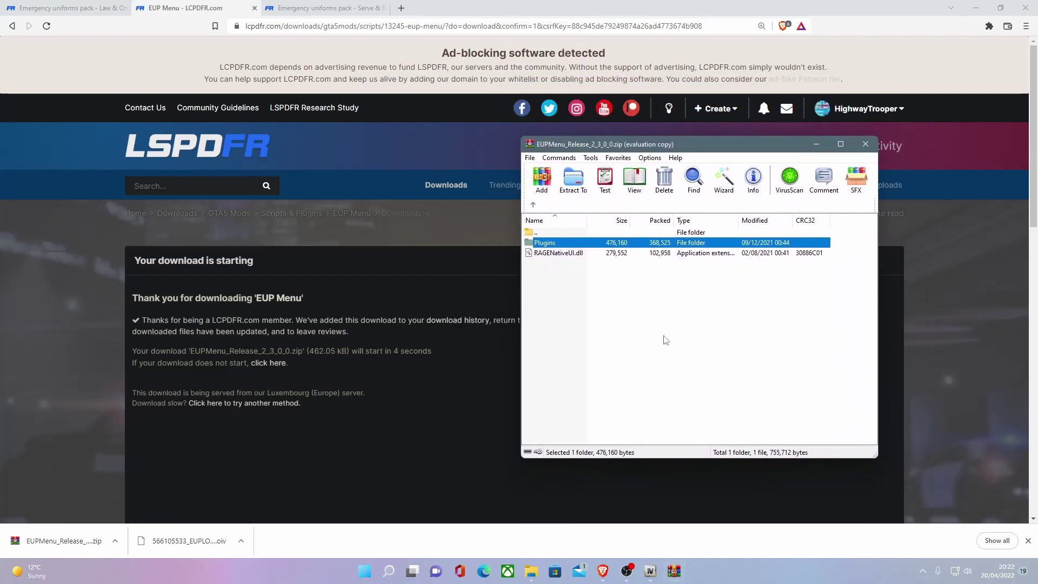
left_click(553, 253)
double_click(551, 243)
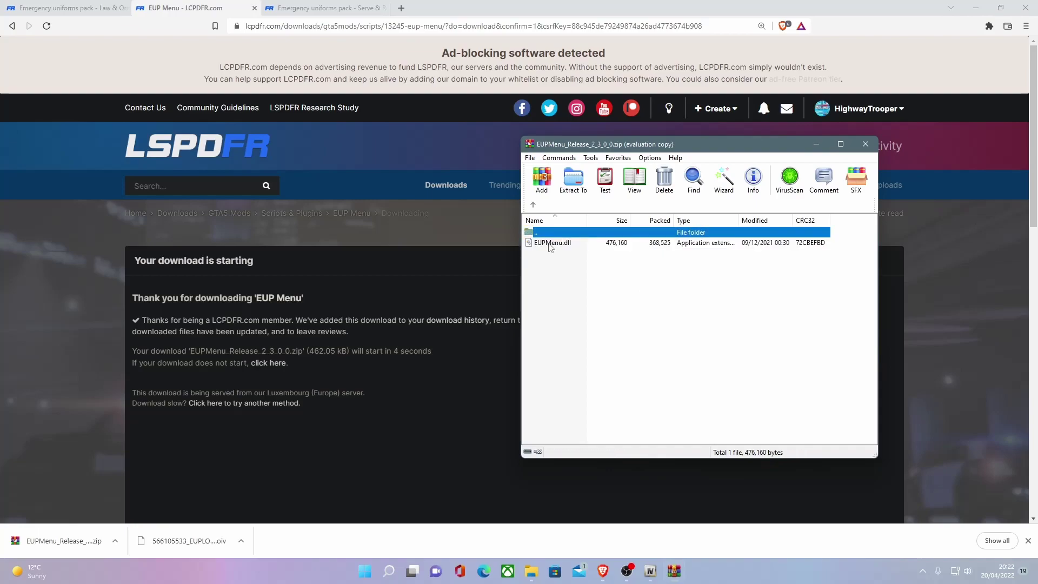
left_click_drag(613, 304, 577, 285)
left_click(533, 205)
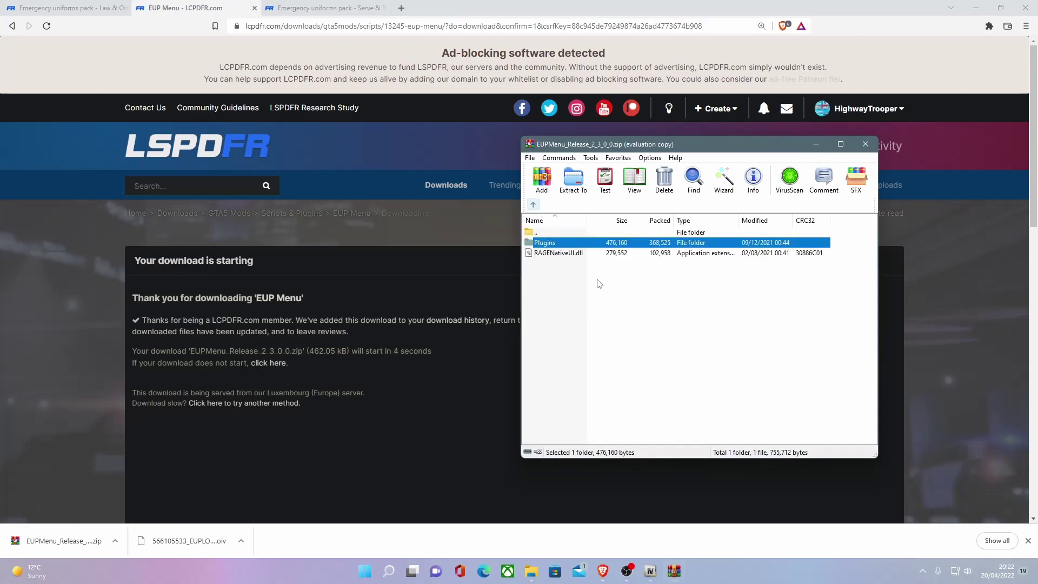
left_click_drag(583, 151, 633, 179)
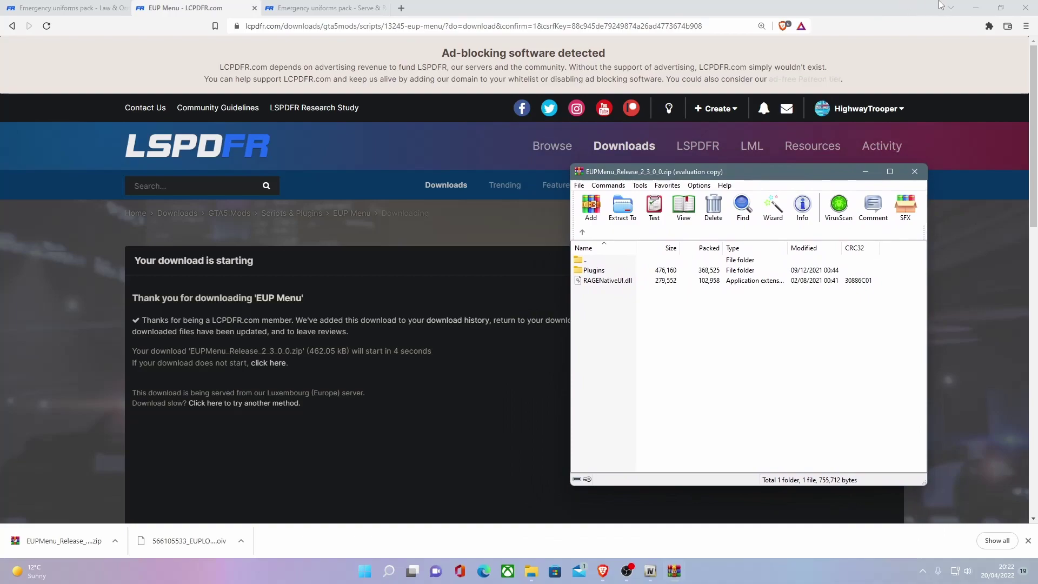
left_click(976, 7)
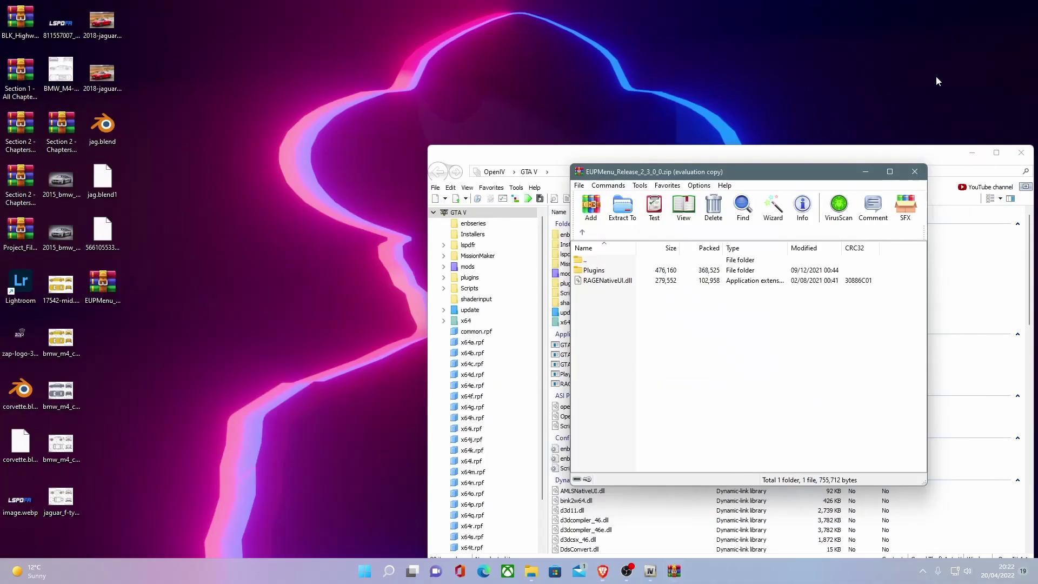
left_click(531, 571)
left_click_drag(336, 99, 465, 90)
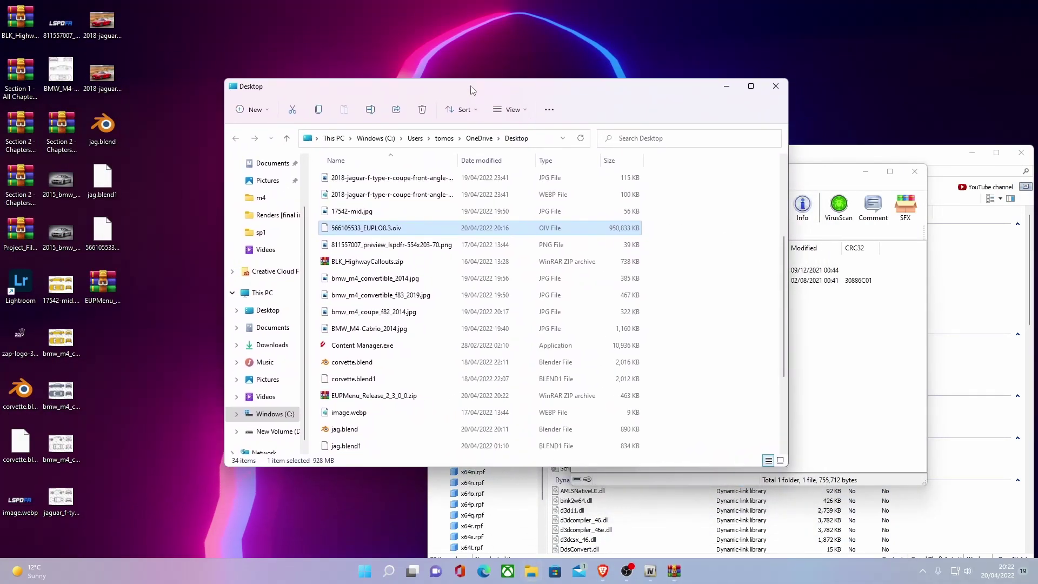
left_click(277, 414)
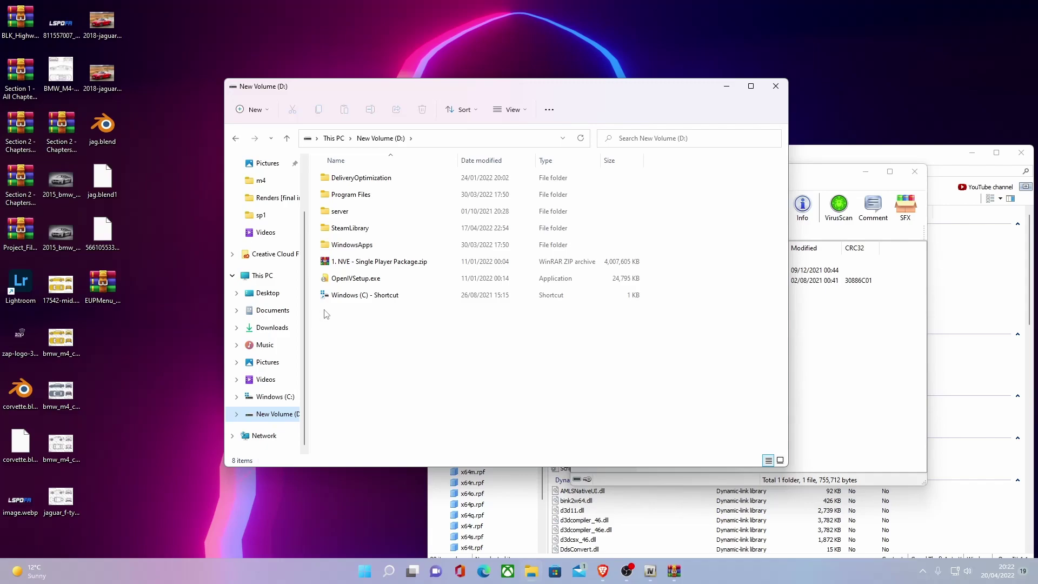
left_click(272, 400)
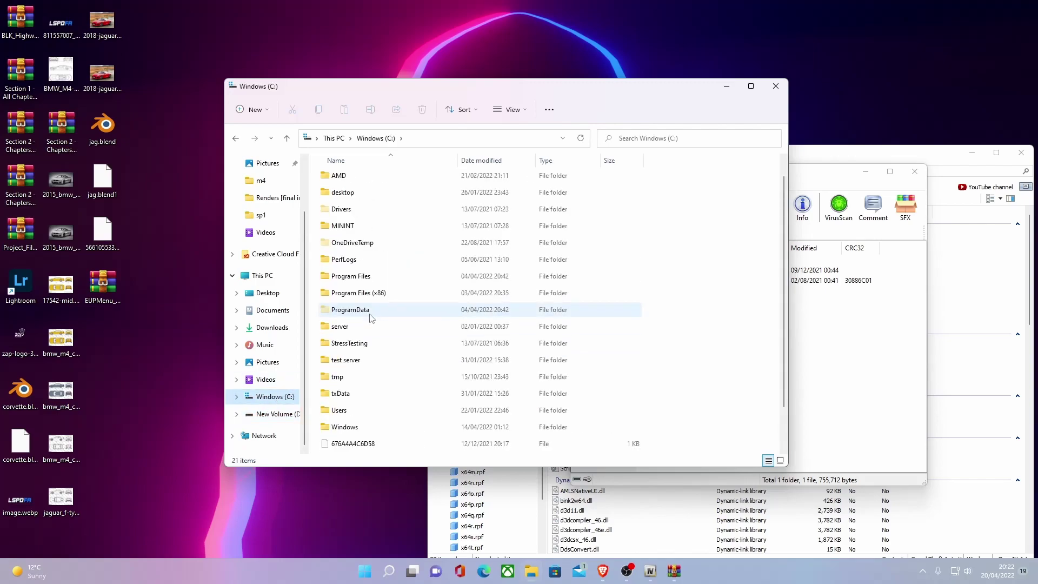
double_click(370, 314)
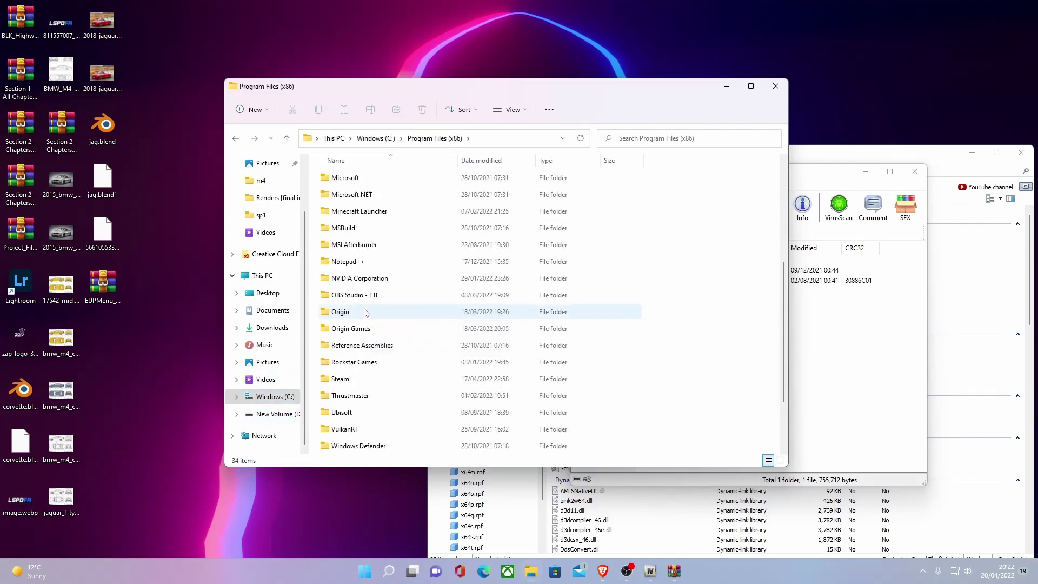
scroll(337, 241, "down", 2)
double_click(346, 294)
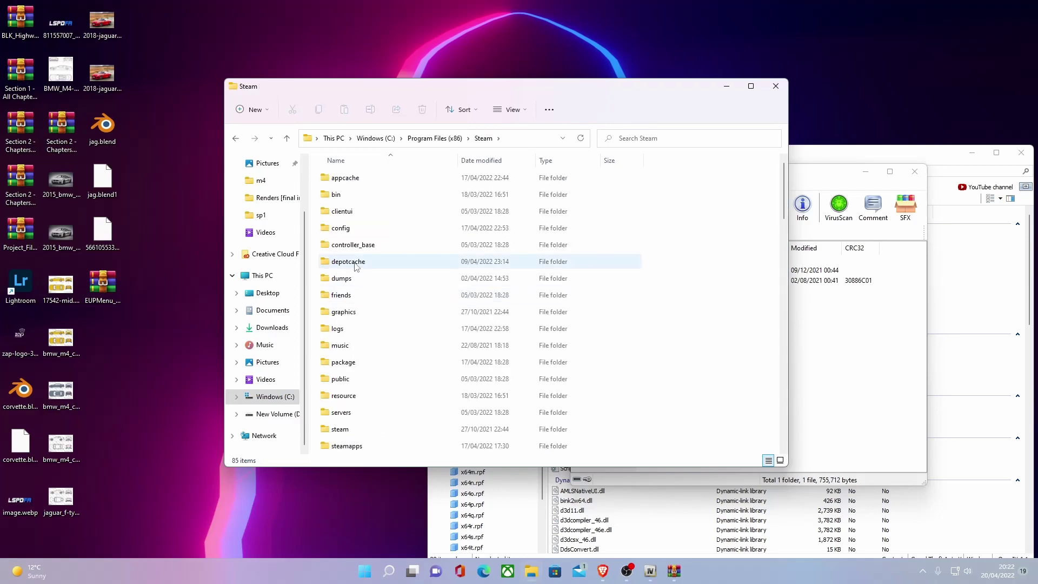
scroll(362, 285, "down", 2)
double_click(357, 346)
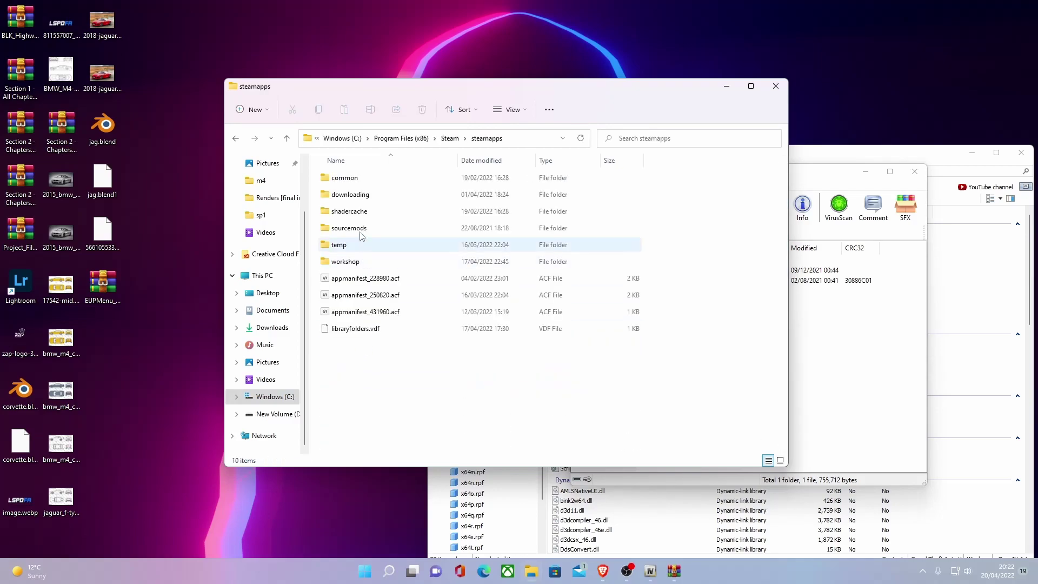
double_click(346, 178)
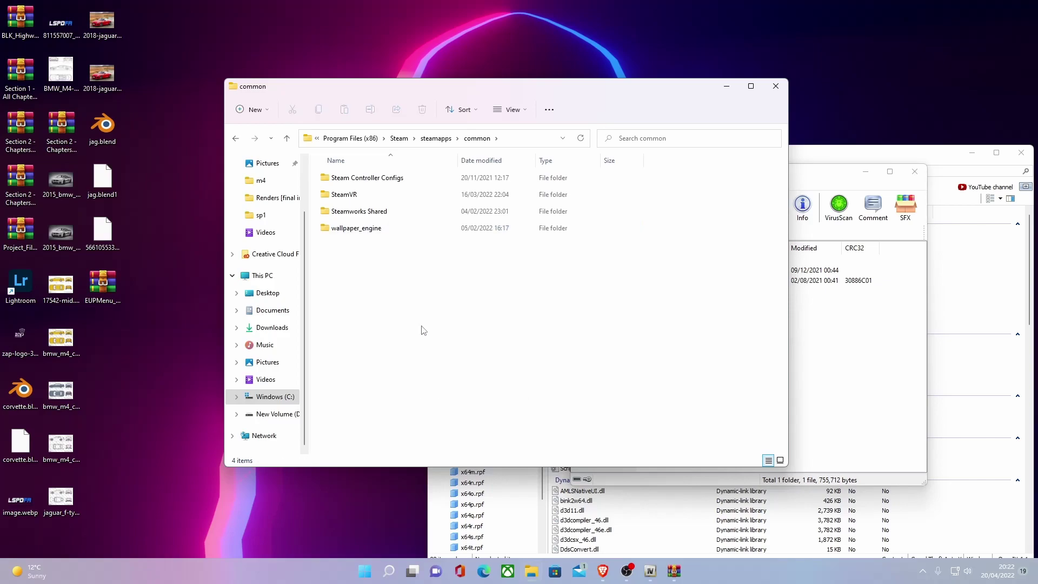
left_click(279, 415)
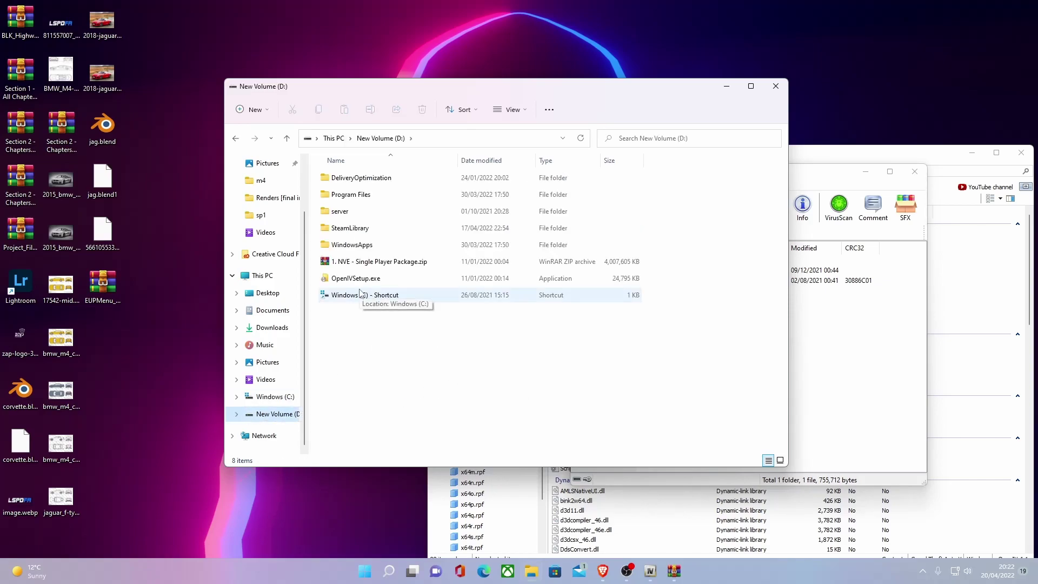
double_click(352, 228)
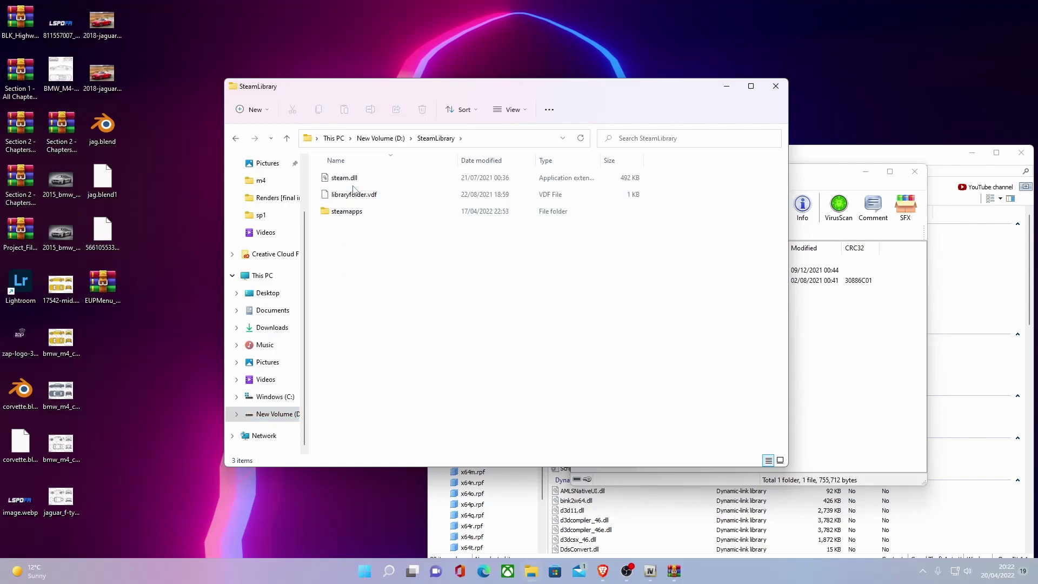
double_click(357, 212)
double_click(352, 181)
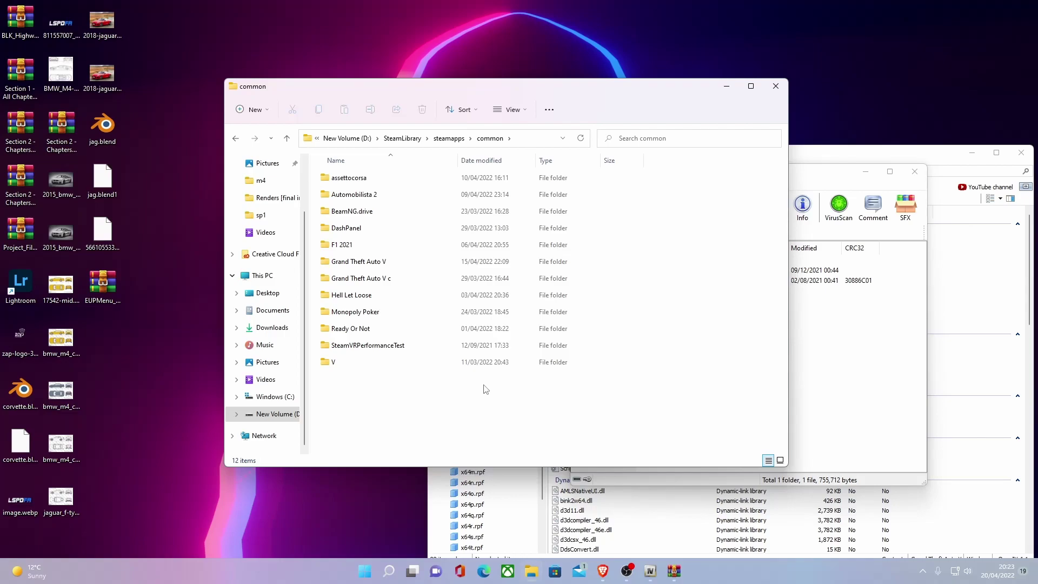
left_click_drag(370, 94, 195, 58)
double_click(216, 225)
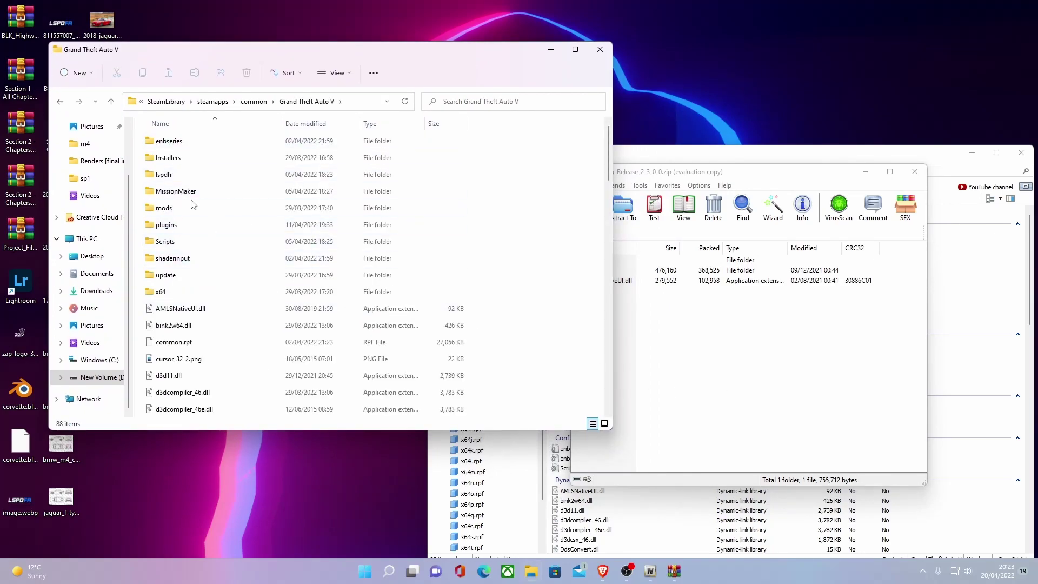
scroll(378, 241, "down", 2)
scroll(374, 205, "up", 2)
left_click(616, 172)
left_click_drag(616, 172, 683, 151)
left_click_drag(737, 353, 533, 250)
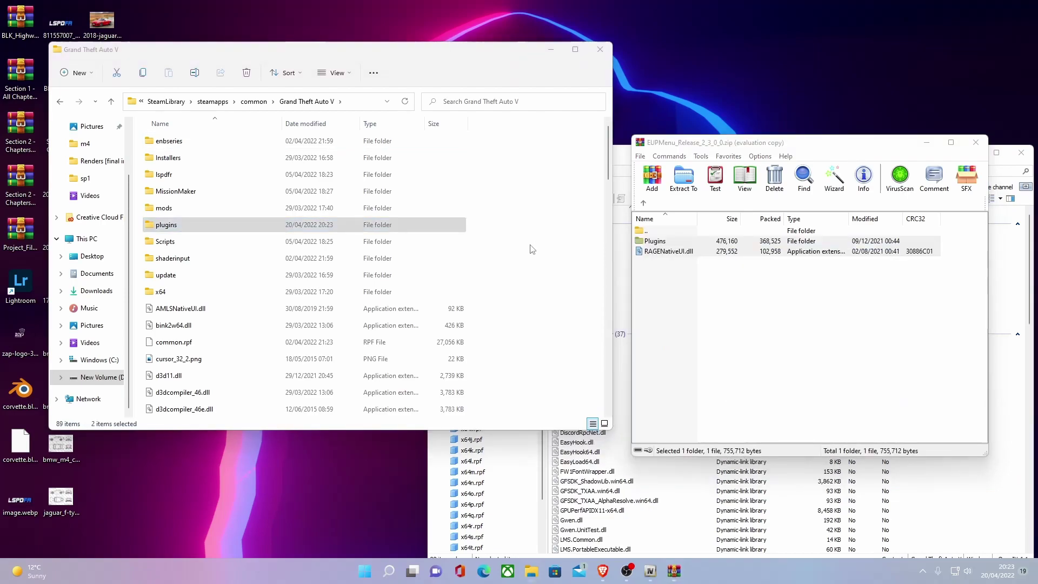
left_click(221, 229)
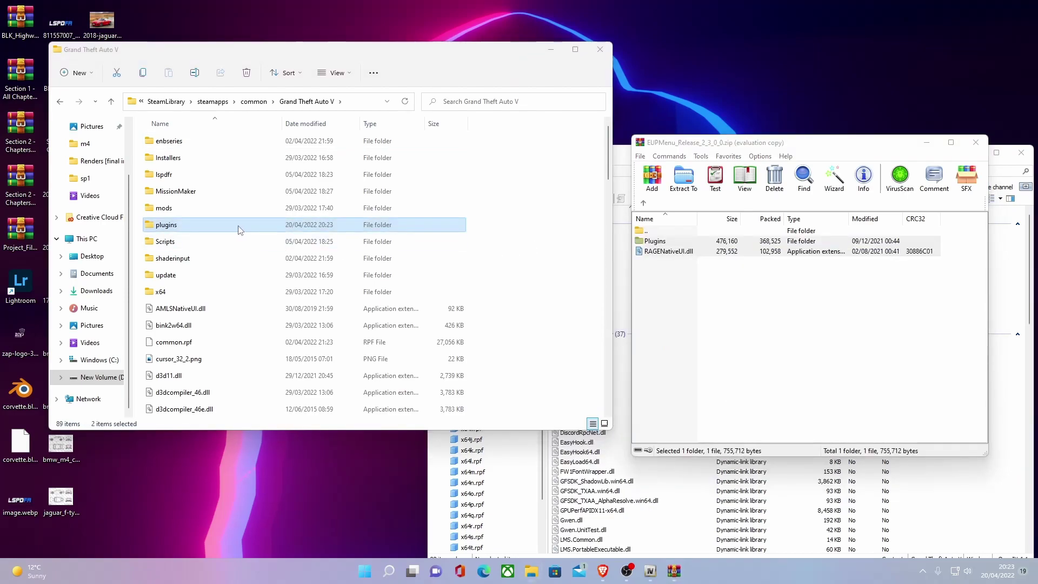
double_click(240, 230)
double_click(162, 140)
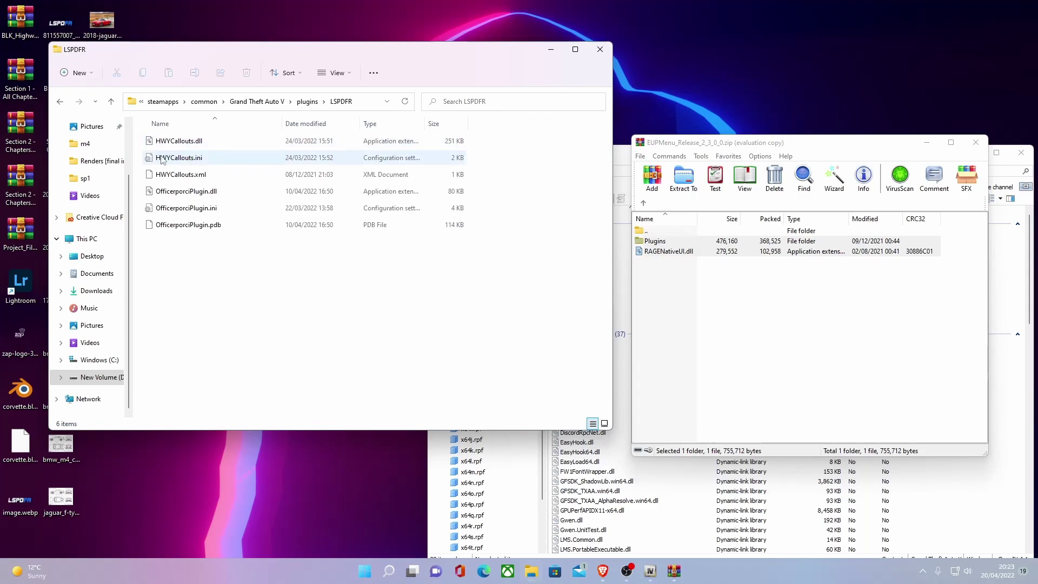
left_click_drag(339, 328, 142, 163)
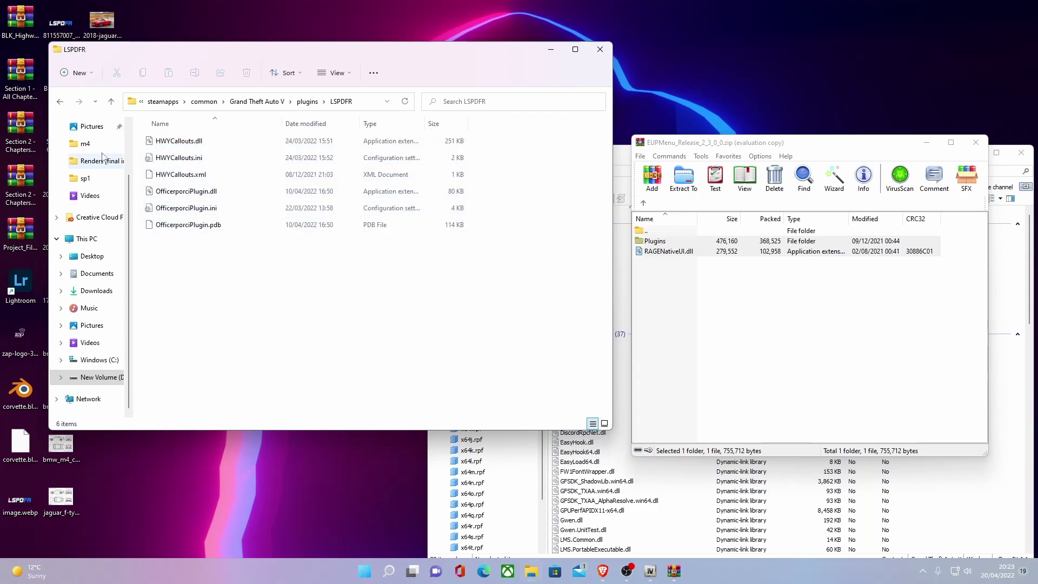
left_click(60, 103)
left_click_drag(331, 354, 147, 152)
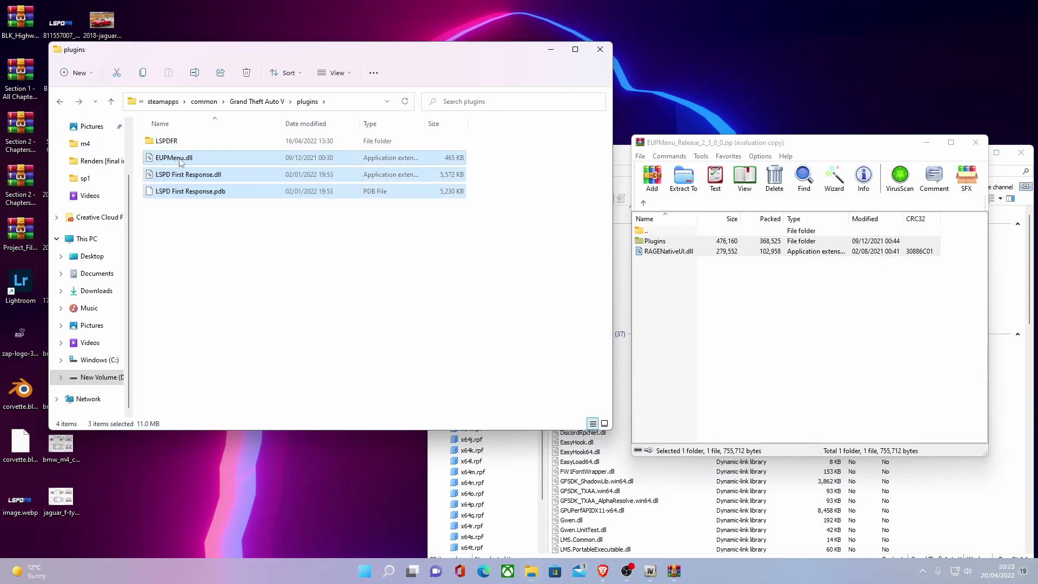
left_click(64, 103)
left_click(711, 355)
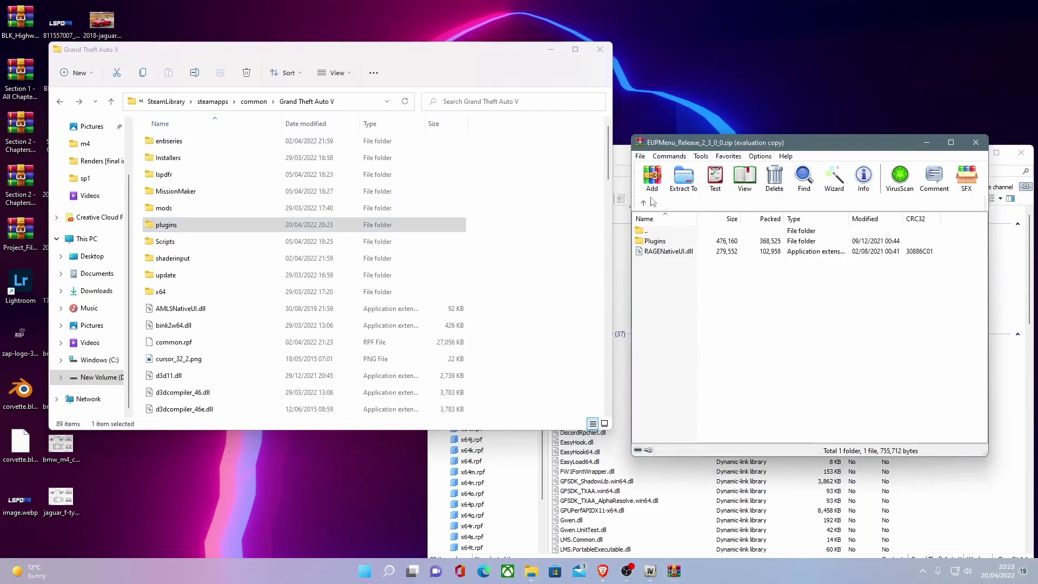
double_click(678, 144)
left_click(1025, 5)
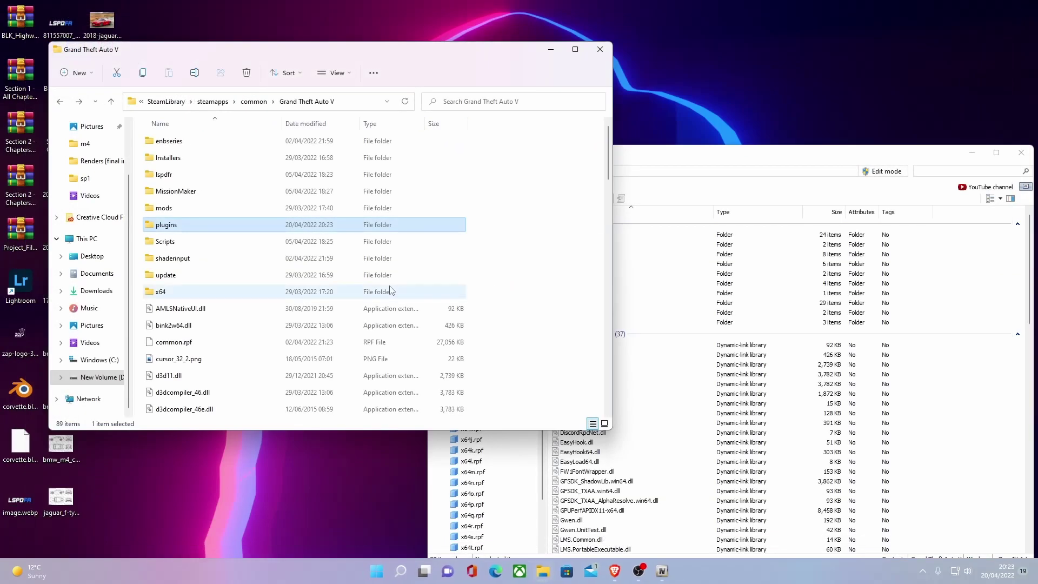
scroll(378, 287, "down", 8)
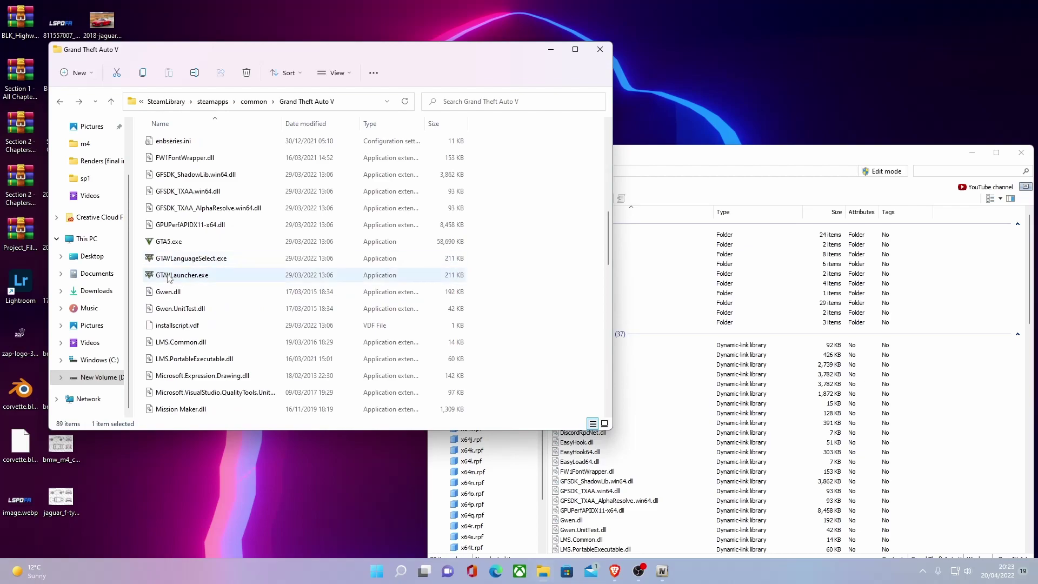
scroll(168, 278, "down", 7)
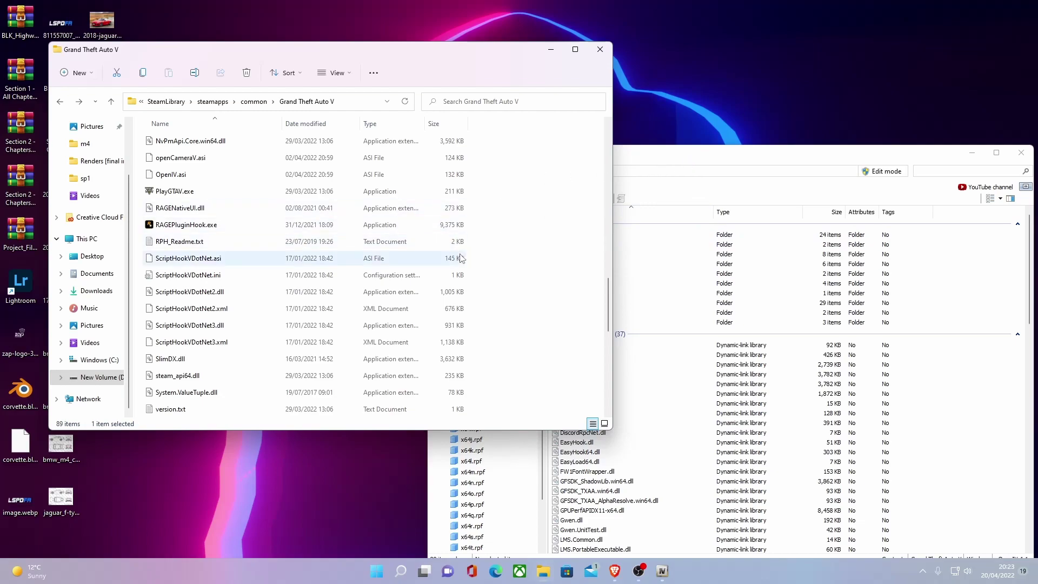
scroll(520, 283, "up", 7)
scroll(451, 272, "up", 7)
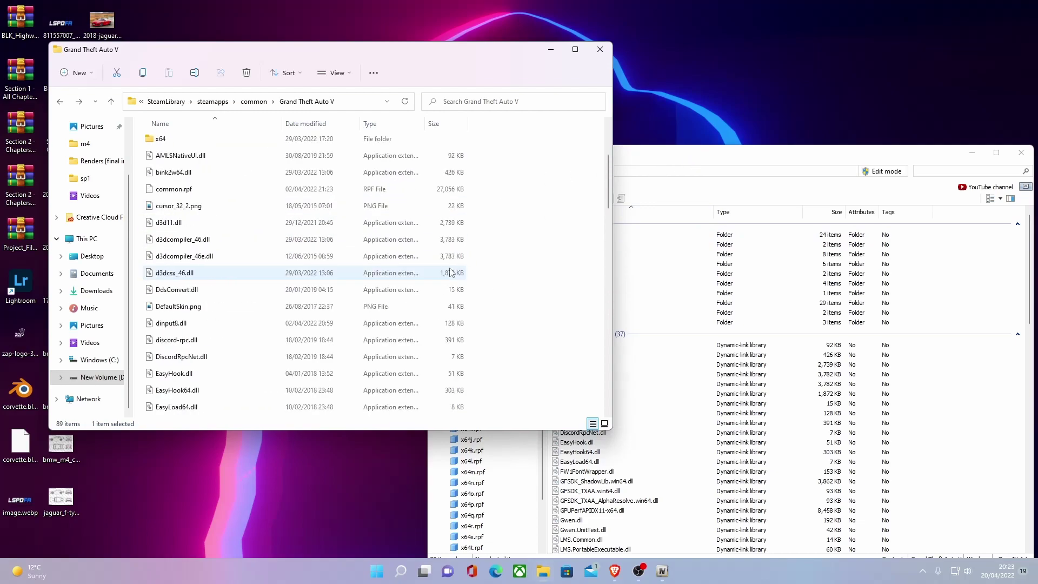
scroll(290, 271, "down", 13)
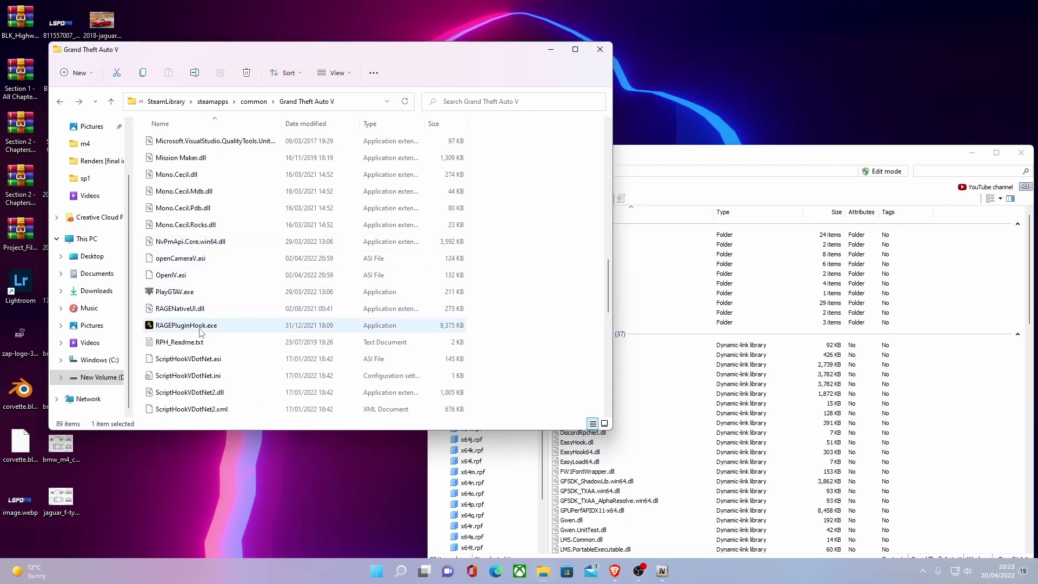
double_click(196, 327)
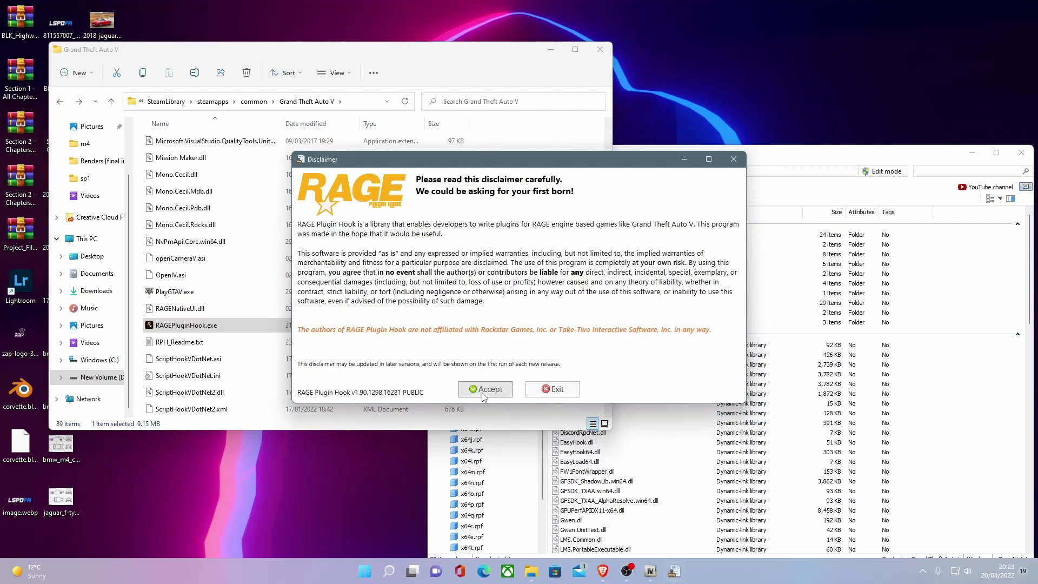
Accept the disclaimer and have RAGE Plugin Hook load all plugins, including EUP Menu and LSPD First Response, on startup
left_click(484, 390)
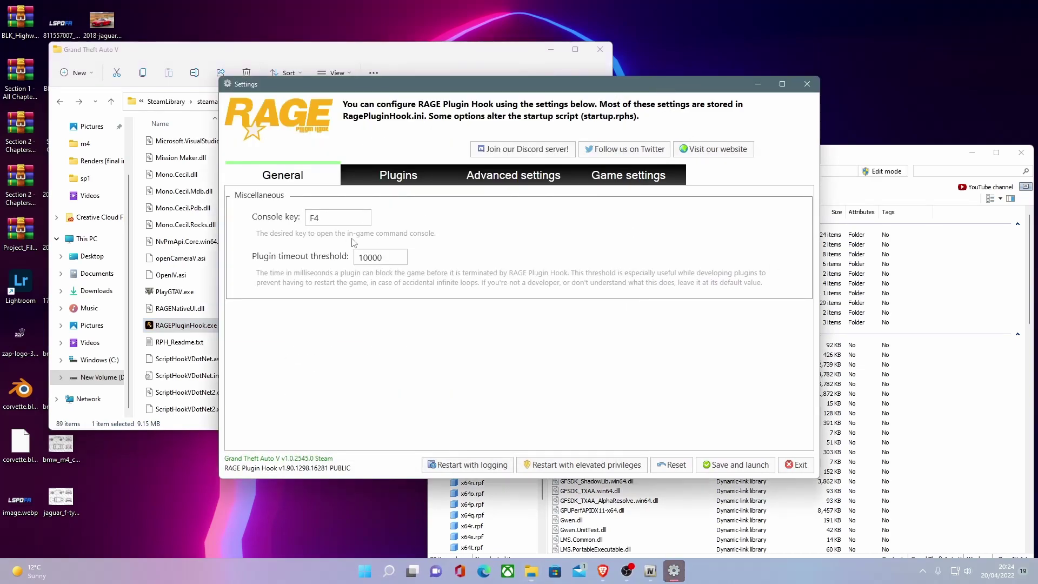
left_click(385, 179)
left_click(303, 246)
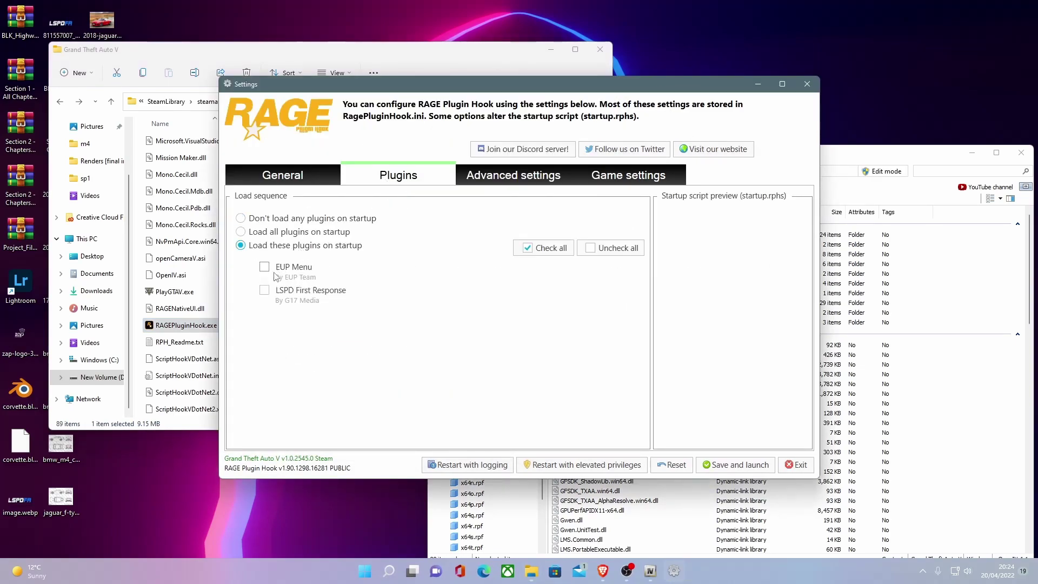
left_click(264, 267)
left_click(265, 291)
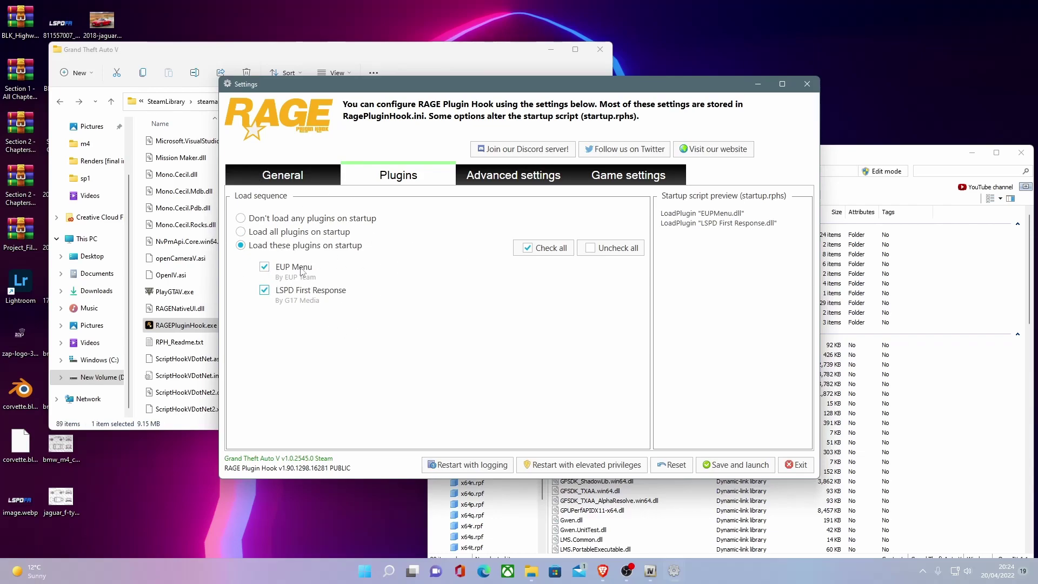
left_click(251, 234)
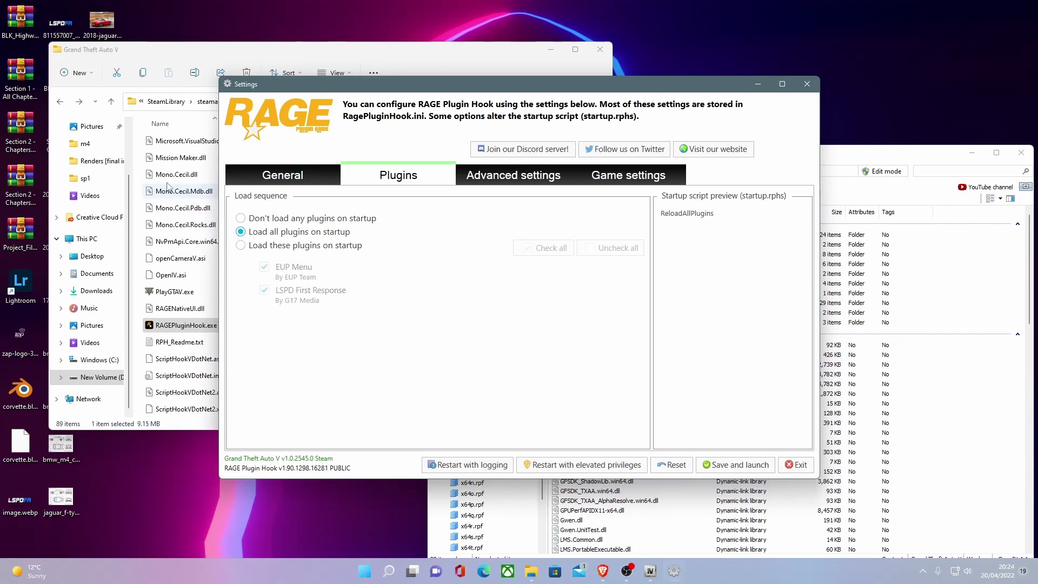
Save the plugin settings, cancel the game launch, and return to OpenIV
left_click(732, 465)
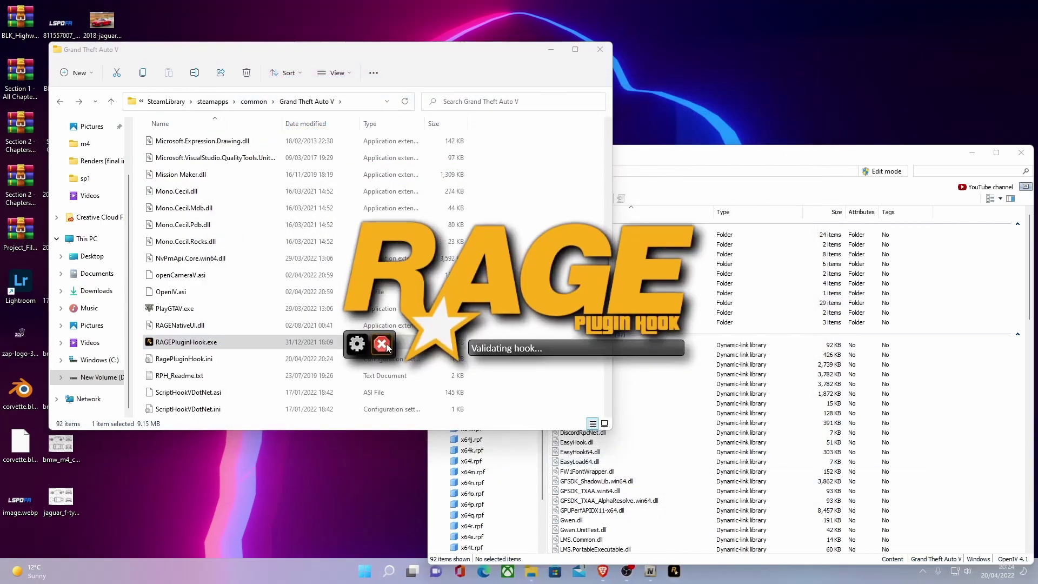
left_click(388, 347)
scroll(326, 281, "up", 10)
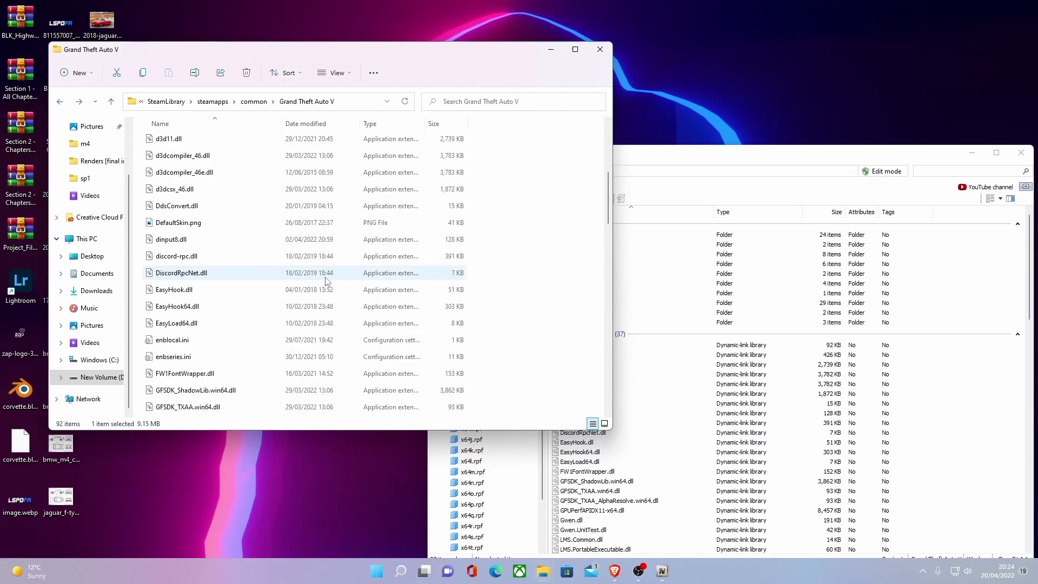
scroll(319, 278, "up", 5)
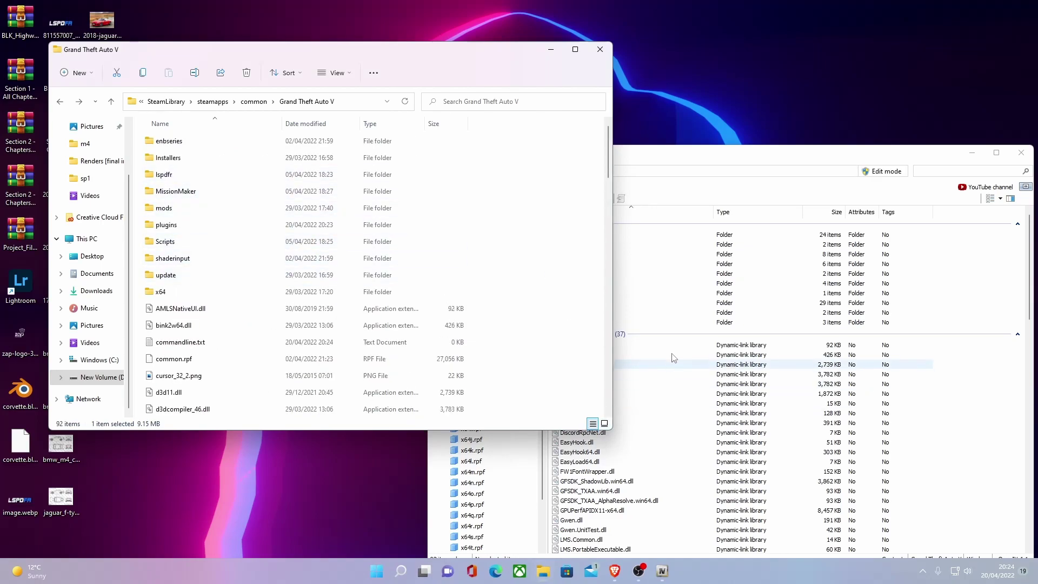
left_click(645, 156)
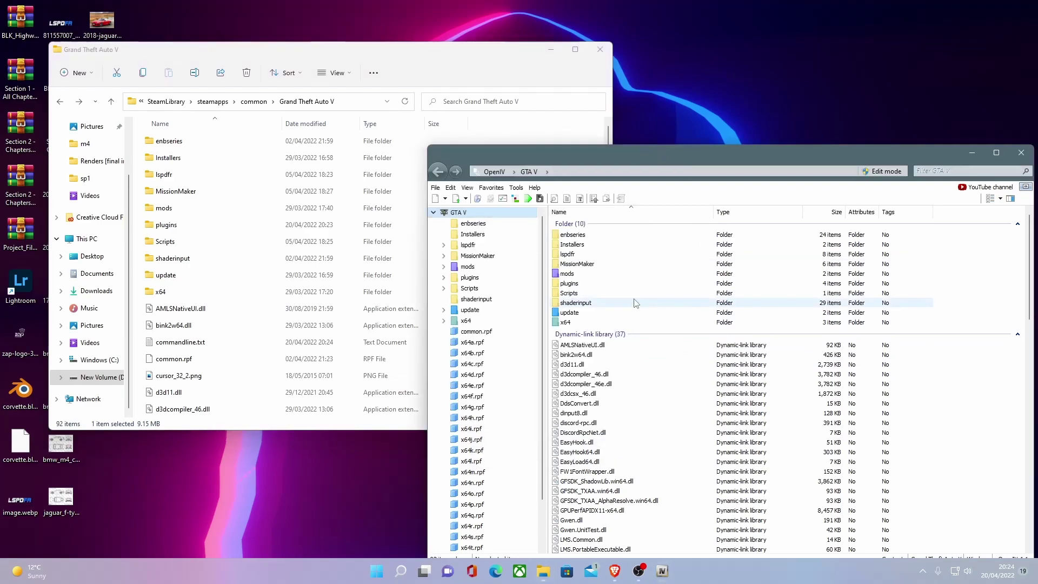
On the Serve & Rescue 1.5 page, download the 590900970_EUPSR1.5.oiv file
left_click(615, 571)
left_click(287, 4)
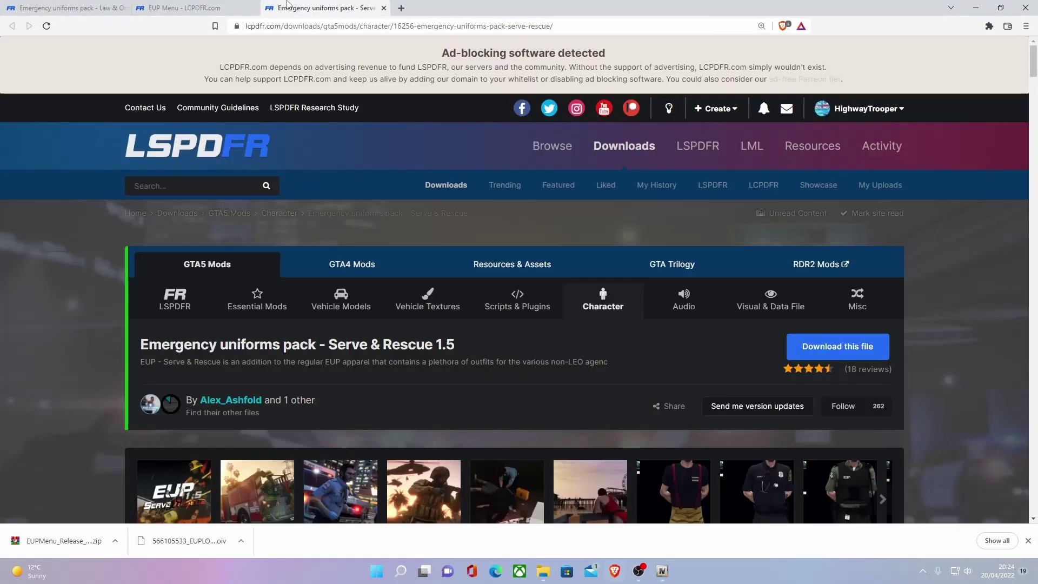
scroll(537, 295, "down", 3)
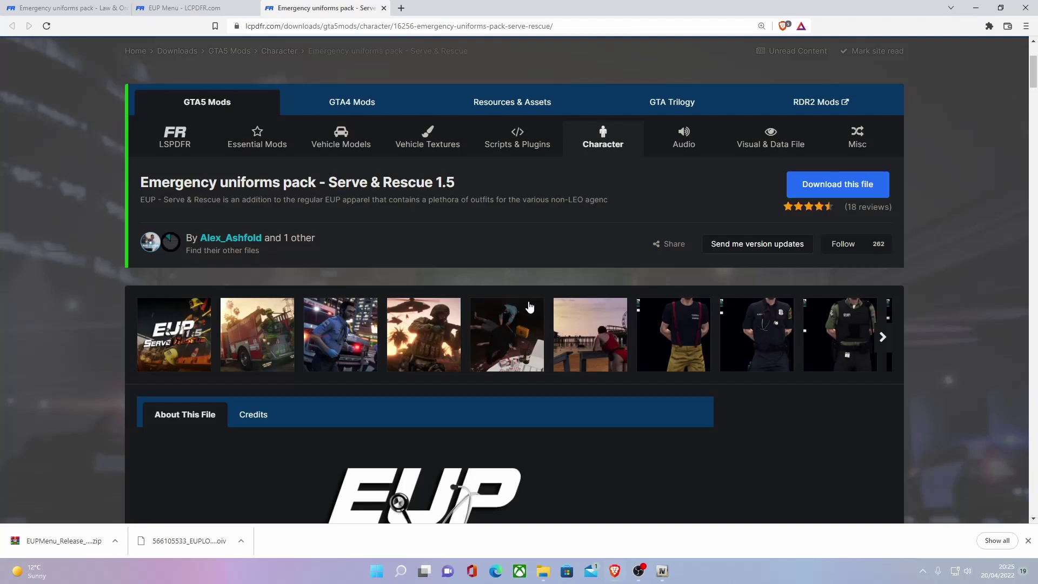
scroll(528, 306, "down", 10)
left_click(798, 160)
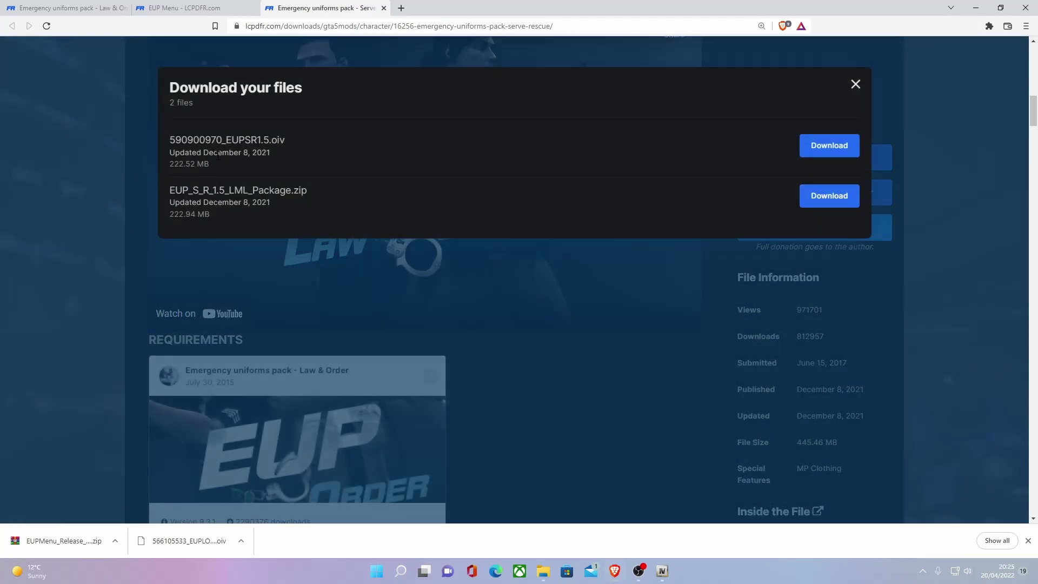
left_click(839, 149)
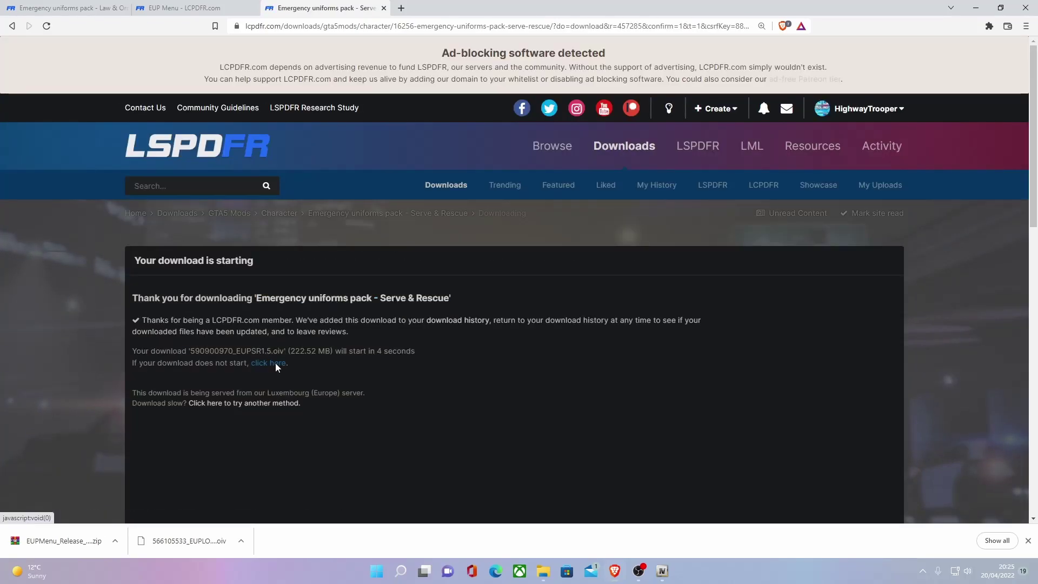
Trigger the download manually and save 590900970_EUPSR1.5.oiv to the Desktop
left_click(274, 362)
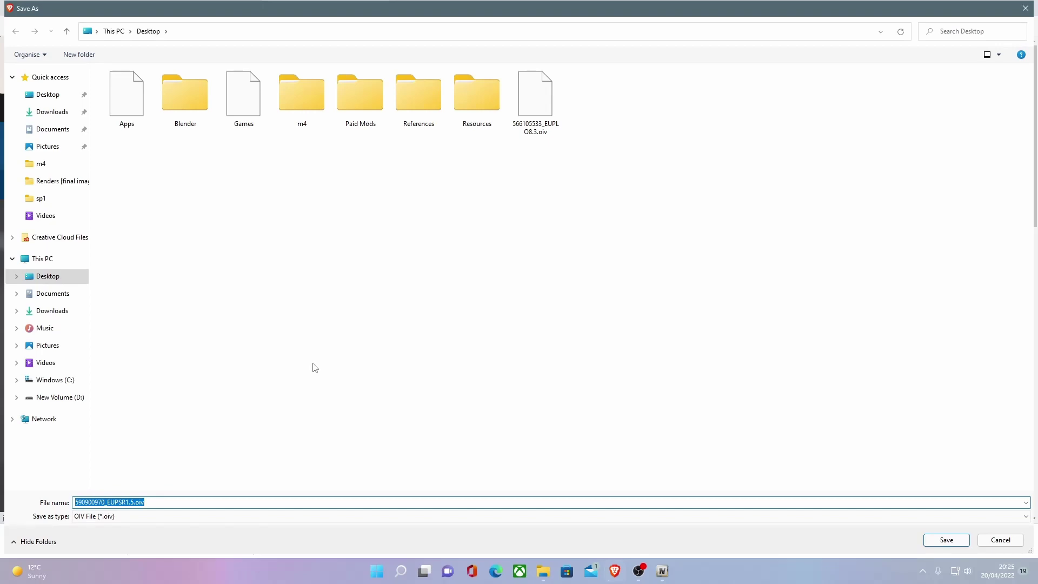
left_click(946, 540)
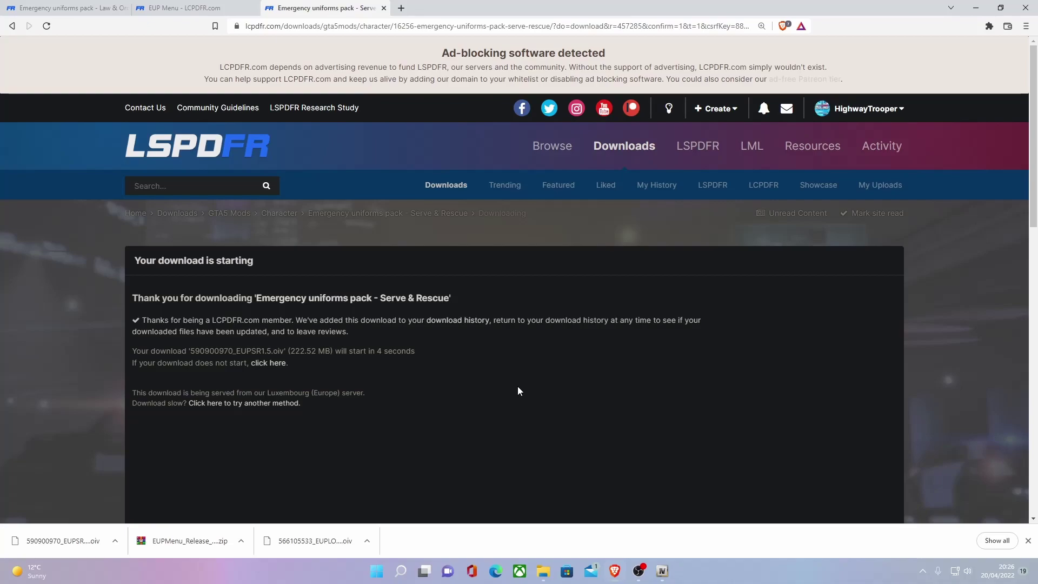
Reveal the downloaded 590900970_EUPSR1.5.oiv on the Desktop and drop it into OpenIV
left_click(115, 540)
left_click(135, 501)
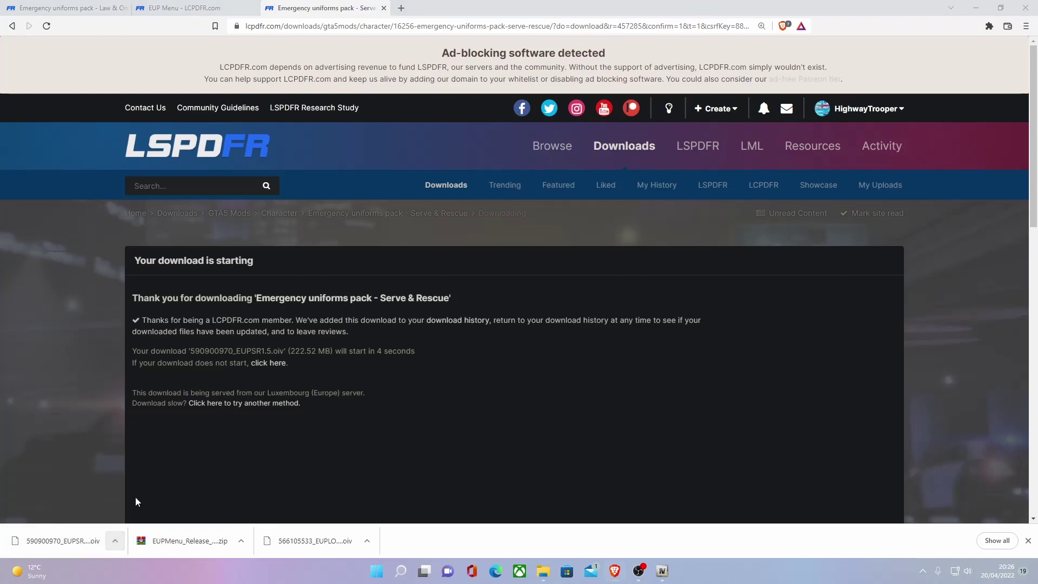
left_click_drag(343, 64, 395, 80)
left_click(976, 8)
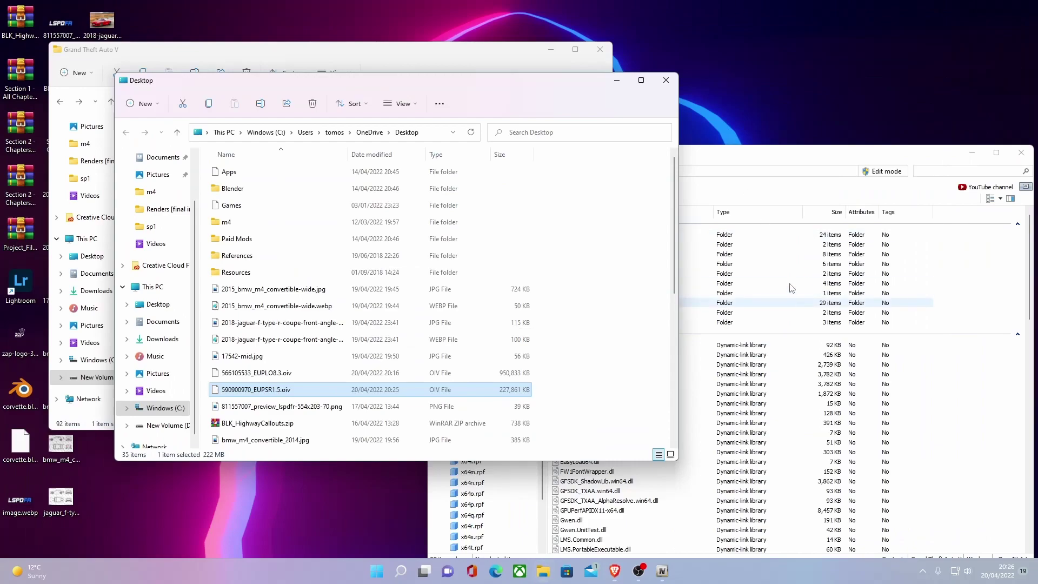
left_click_drag(698, 158, 784, 112)
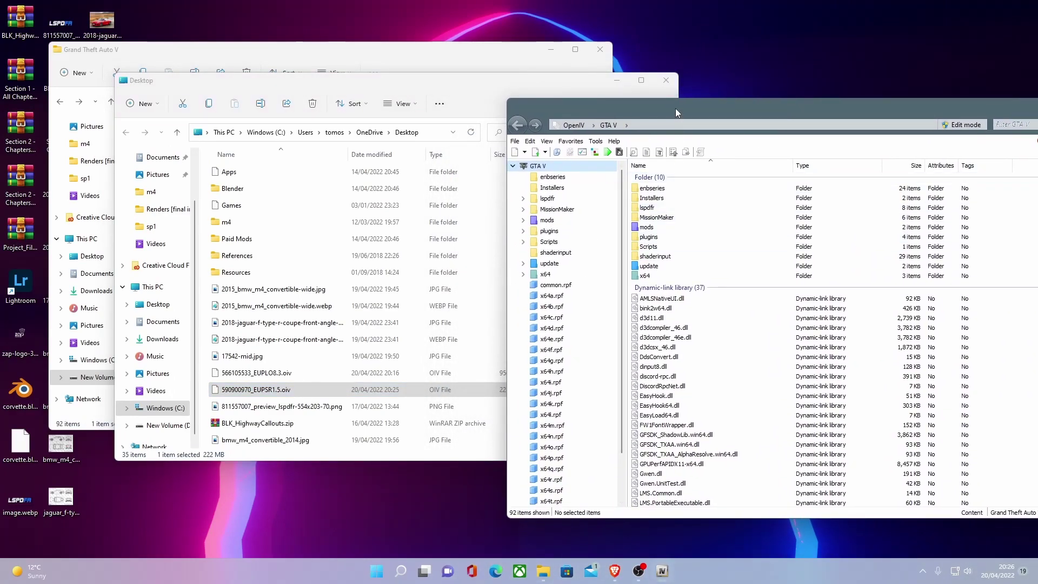
left_click_drag(270, 392, 607, 268)
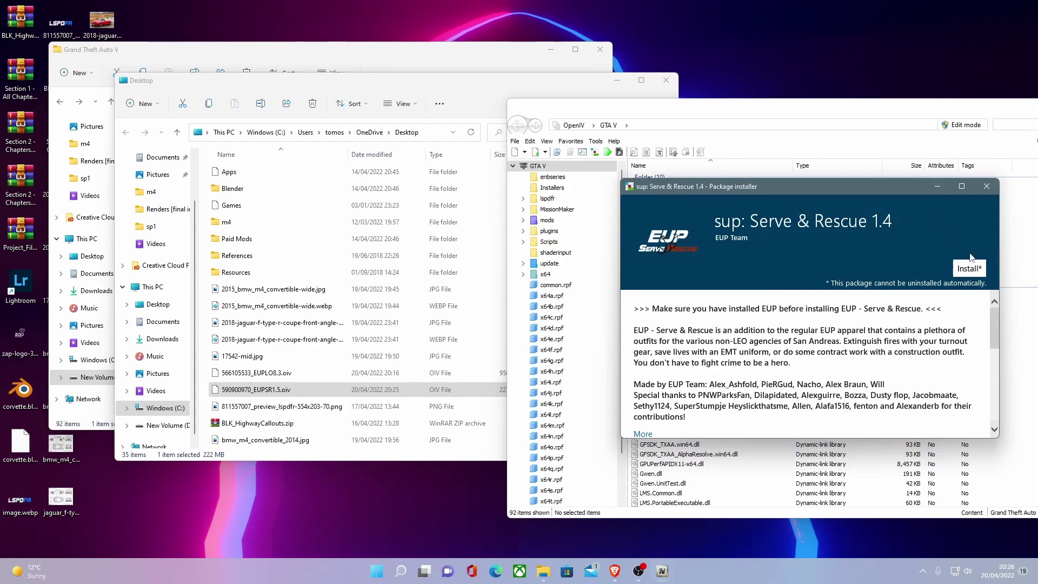
Install Serve & Rescue 1.4 into the mods folder, close the installer, and centre OpenIV
left_click(968, 269)
left_click(786, 291)
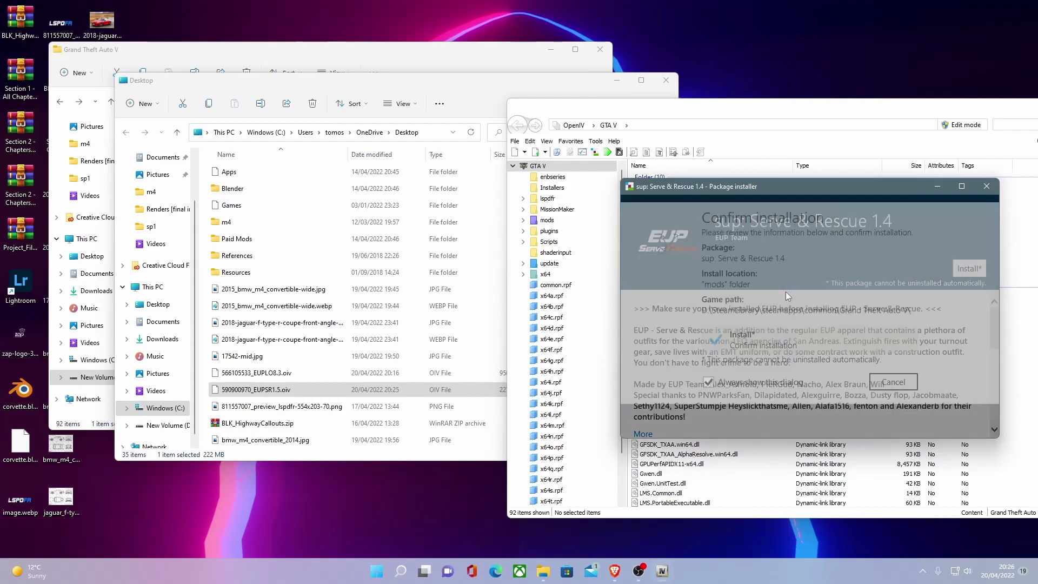
left_click(783, 357)
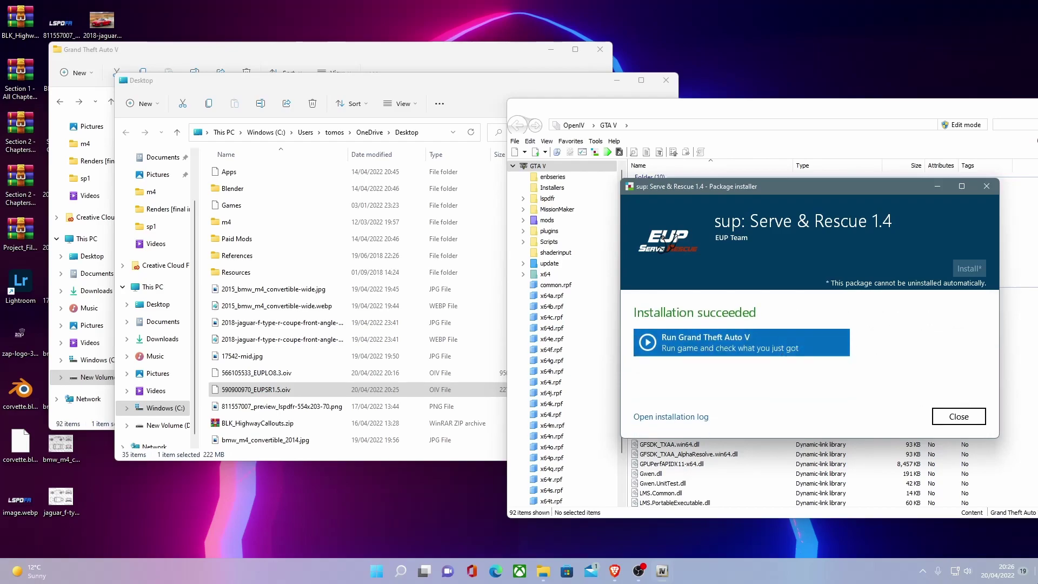
left_click(959, 416)
left_click_drag(649, 107, 393, 108)
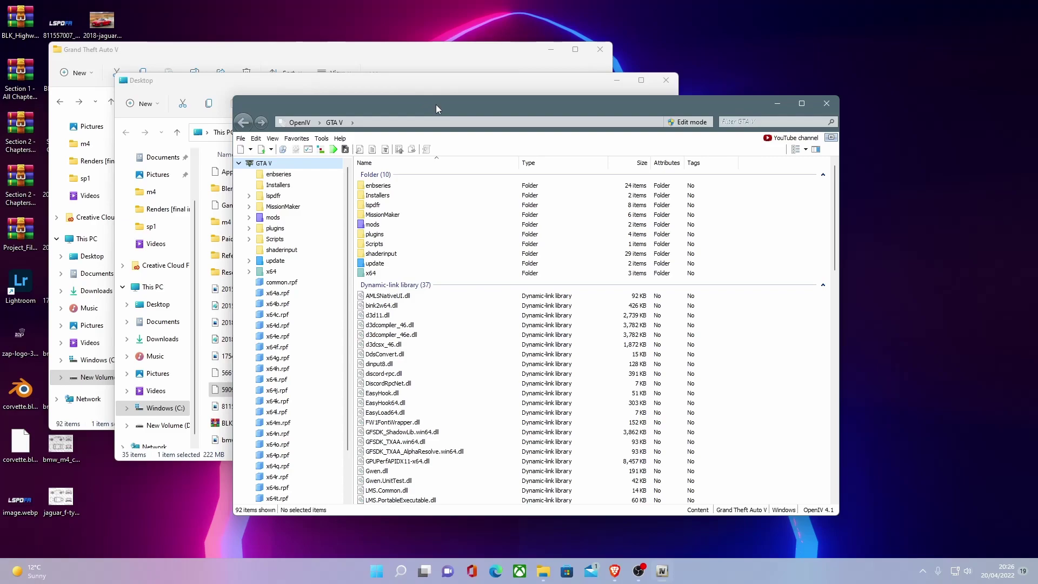